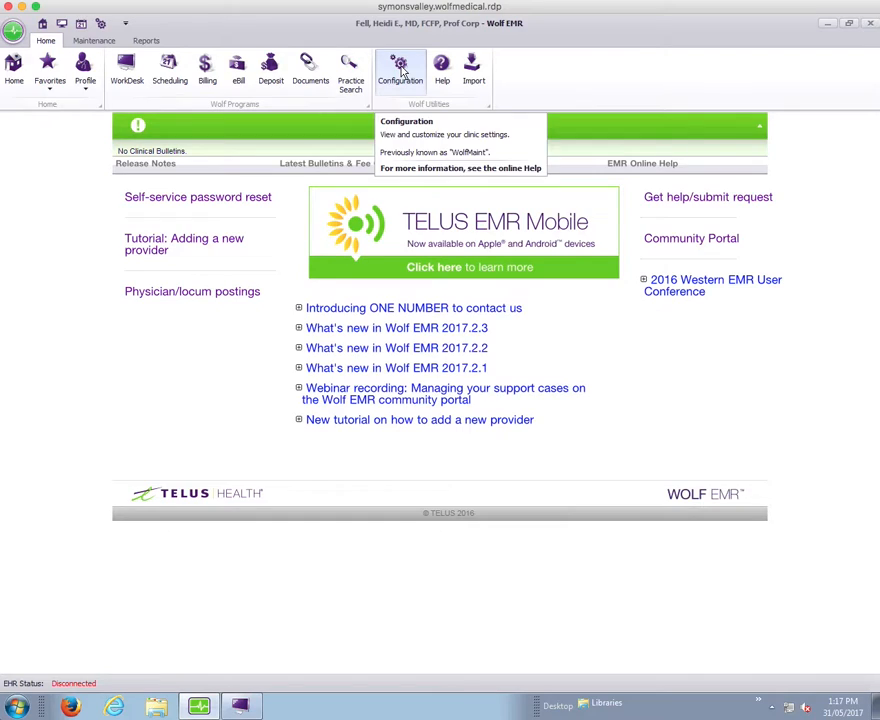
Add a new problem with the description "Complex Health" to the clinic's Problem Index and save it
{"action": "left_click", "coordinate": [400, 68]}
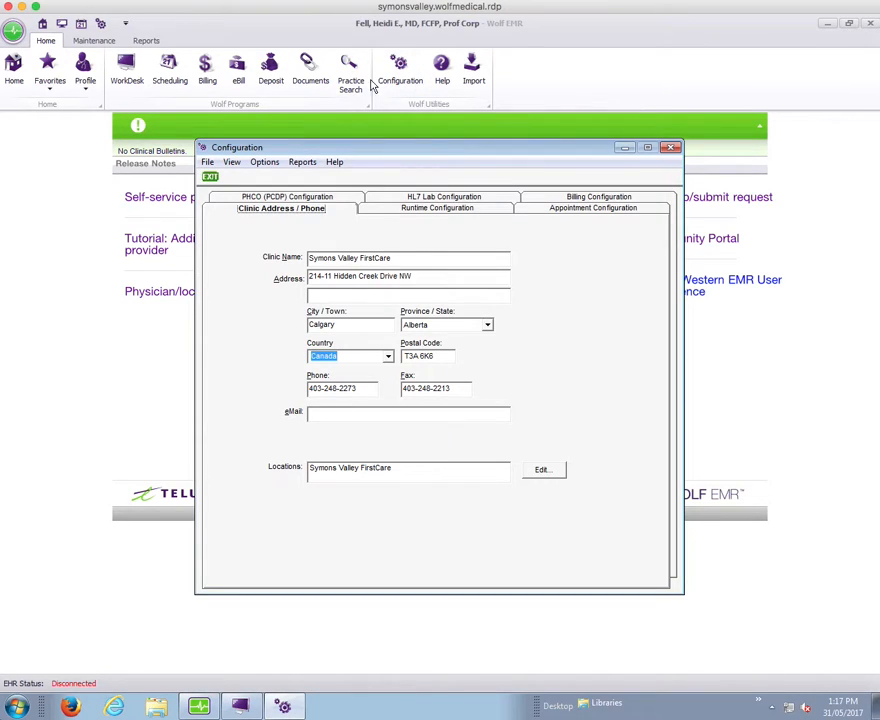
{"action": "left_click", "coordinate": [232, 165]}
{"action": "mouse_move", "coordinate": [283, 275]}
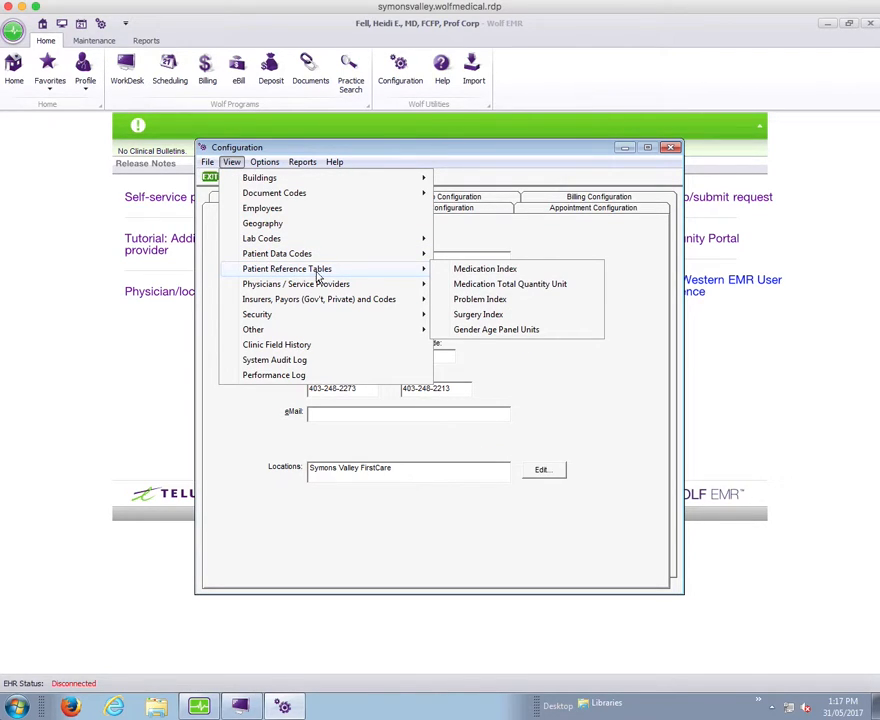
{"action": "left_click", "coordinate": [479, 301]}
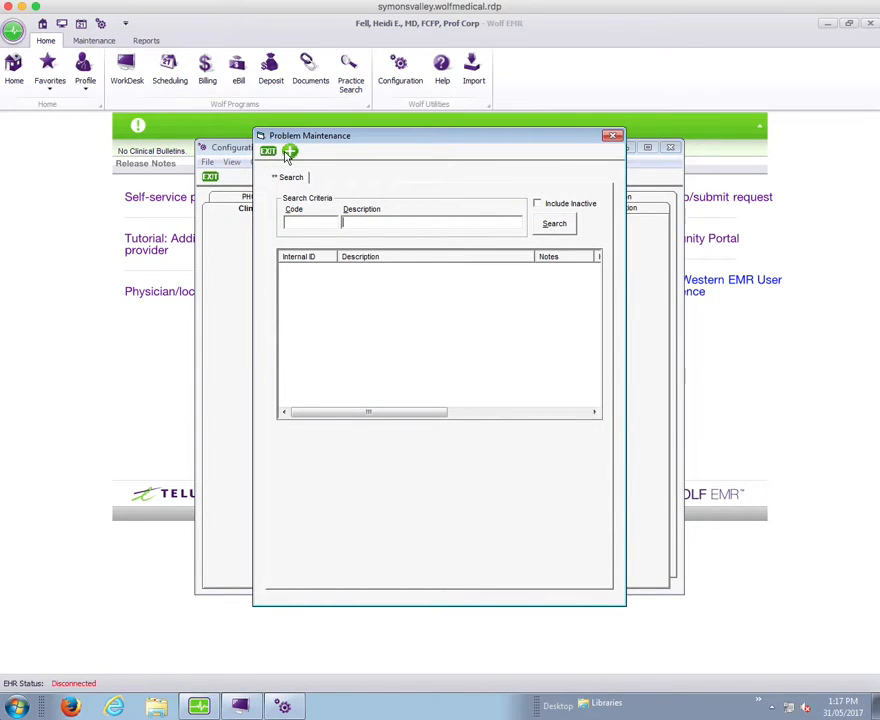
{"action": "left_click", "coordinate": [289, 151]}
{"action": "left_click", "coordinate": [321, 314]}
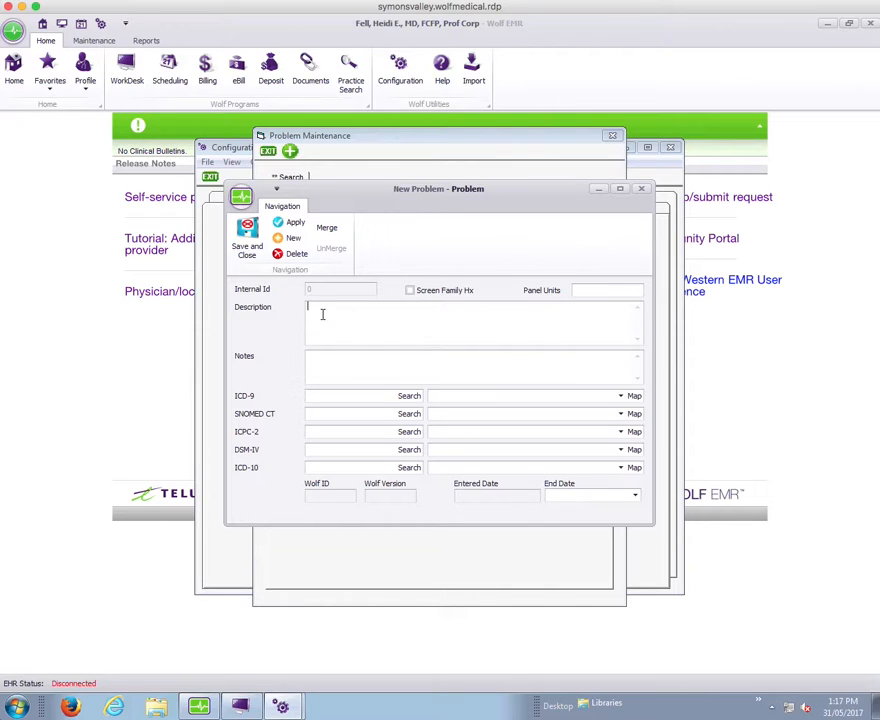
{"action": "type", "text": "Complex Health"}
{"action": "left_click", "coordinate": [247, 232]}
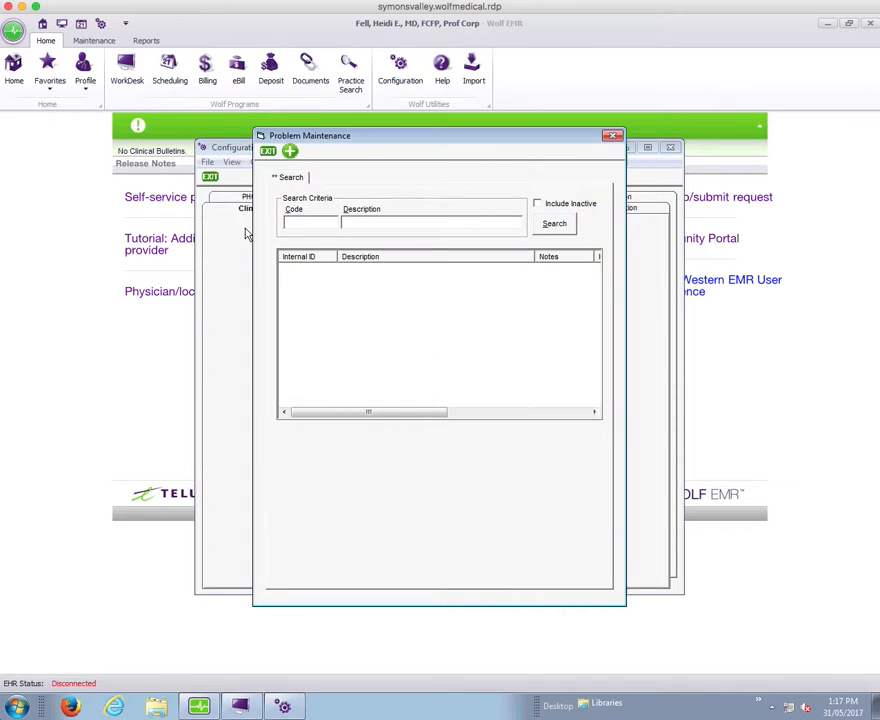
Search the problem index for "complex" to check the new entry, and close the problem maintenance and configuration windows
{"action": "left_click", "coordinate": [360, 225]}
{"action": "key", "text": "Return"}
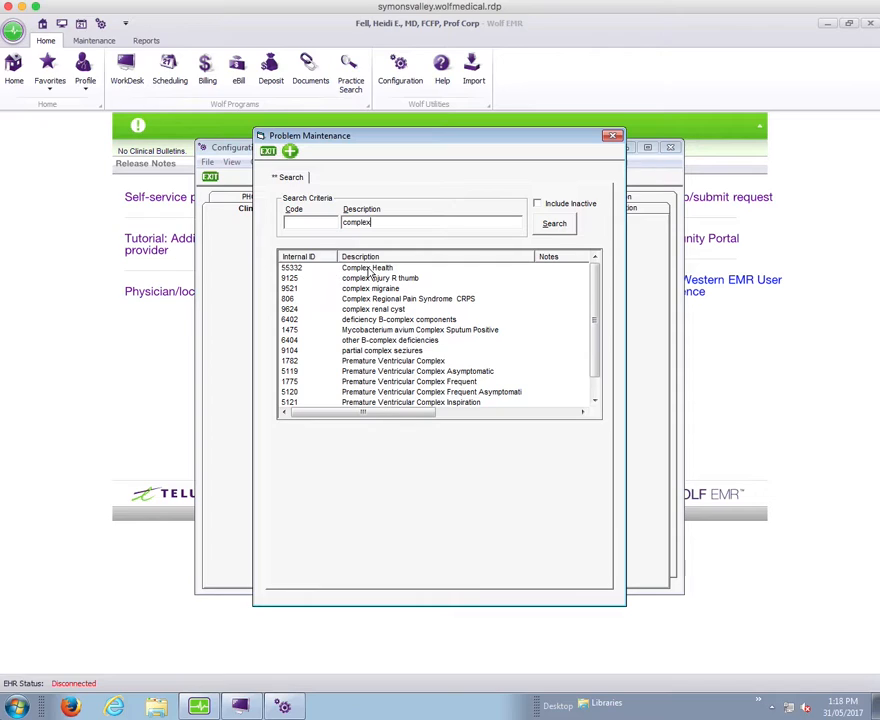
{"action": "left_click", "coordinate": [268, 152]}
{"action": "left_click", "coordinate": [210, 176]}
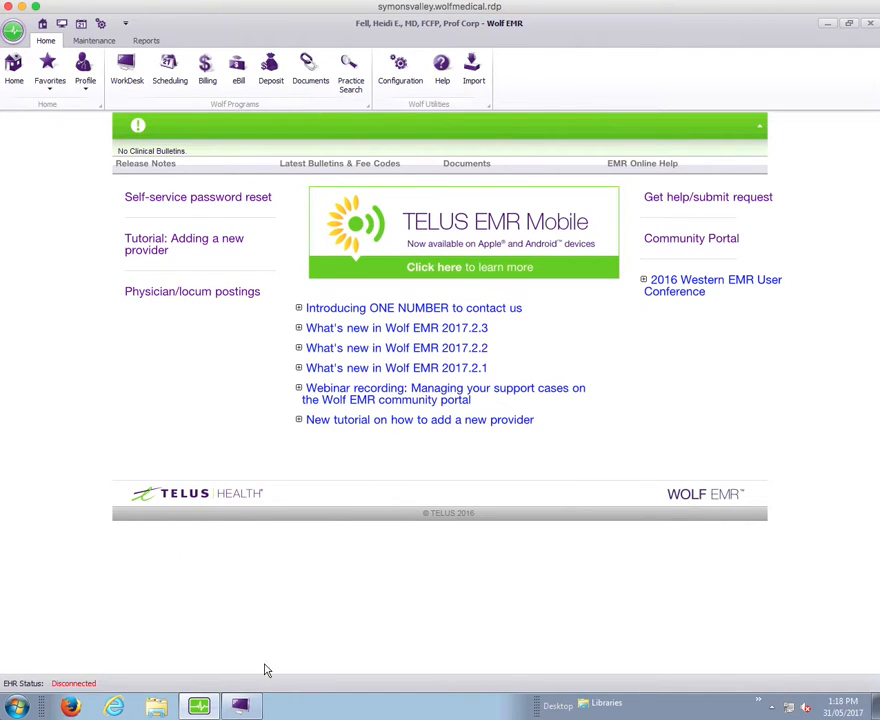
Switch to the WorkDesk and open the test patient's 31-May-2017 office visit
{"action": "left_click", "coordinate": [241, 706]}
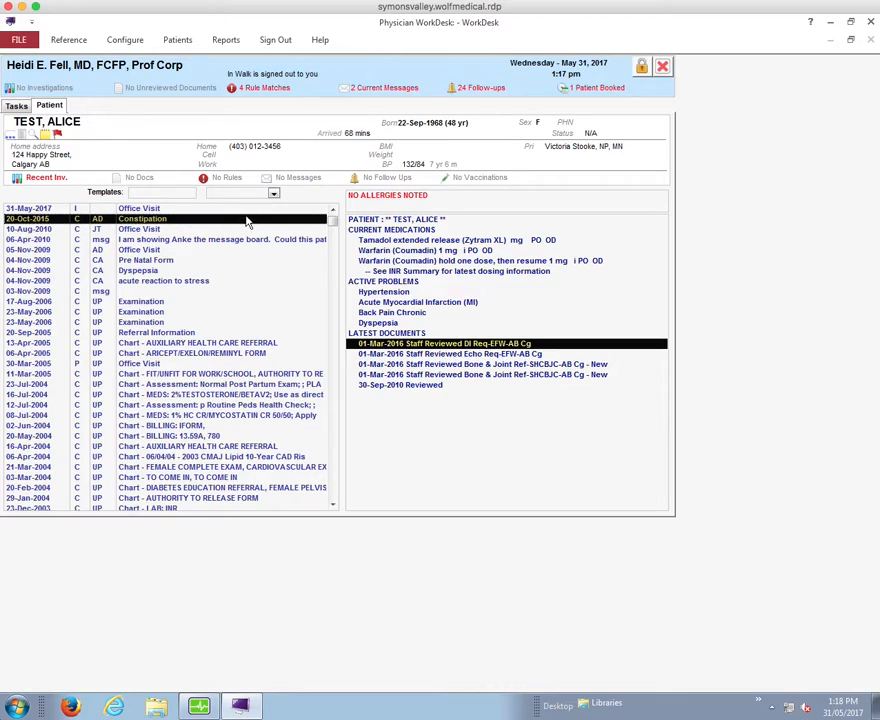
{"action": "left_click", "coordinate": [143, 208]}
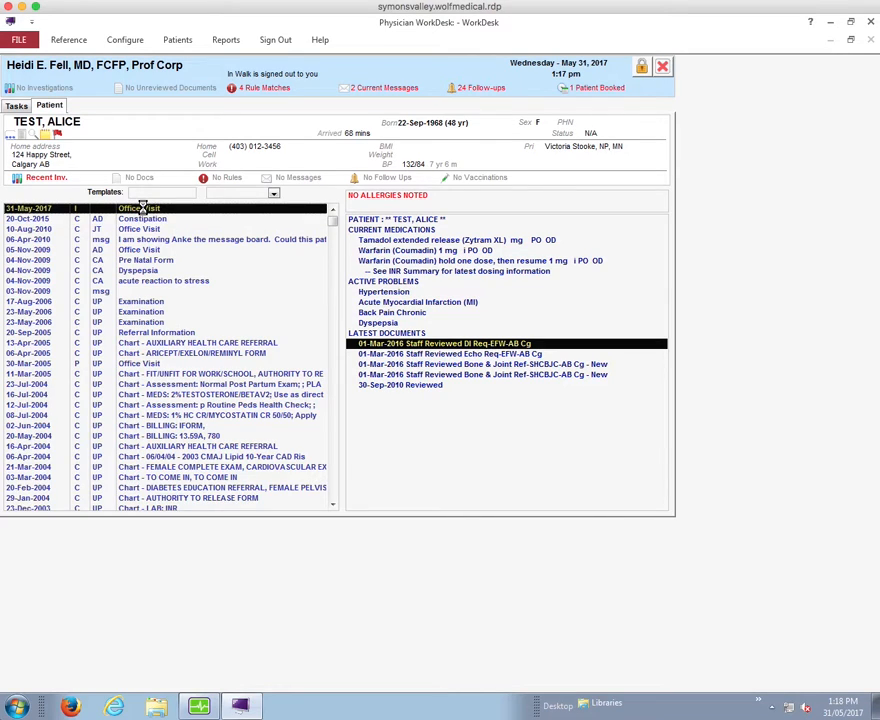
{"action": "double_click", "coordinate": [143, 208]}
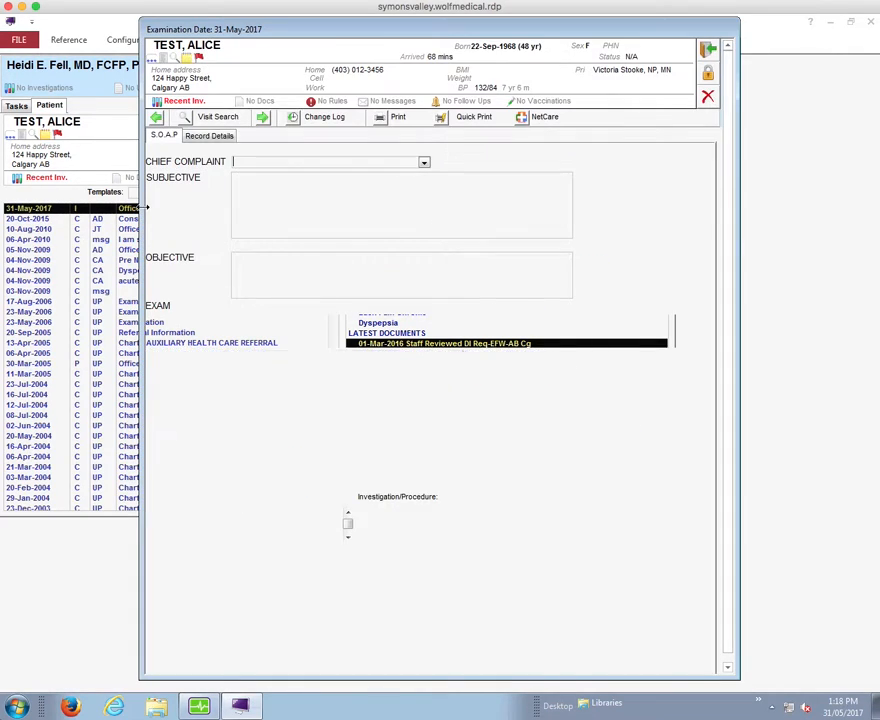
Add Complex Health as a structured assessment of the visit and add it to the patient's problem list
{"action": "left_click", "coordinate": [340, 357]}
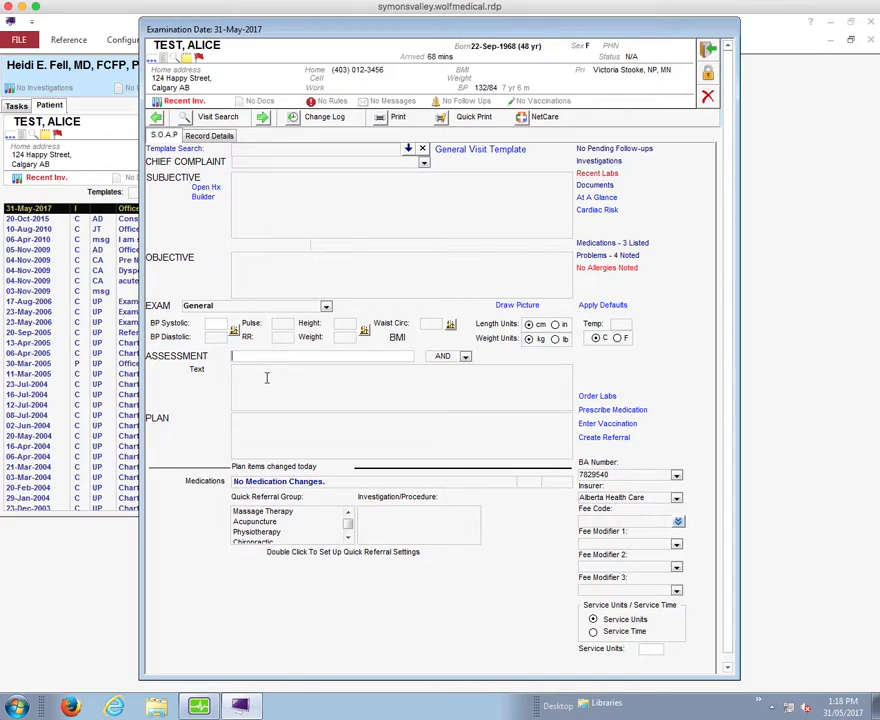
{"action": "type", "text": "complex health"}
{"action": "key", "text": "Return"}
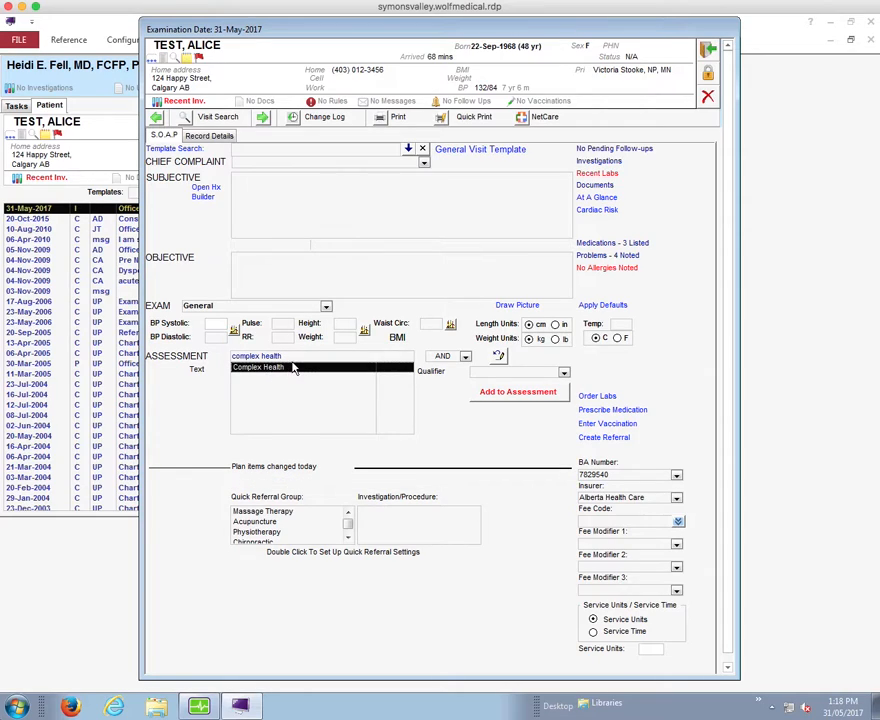
{"action": "left_click", "coordinate": [508, 393]}
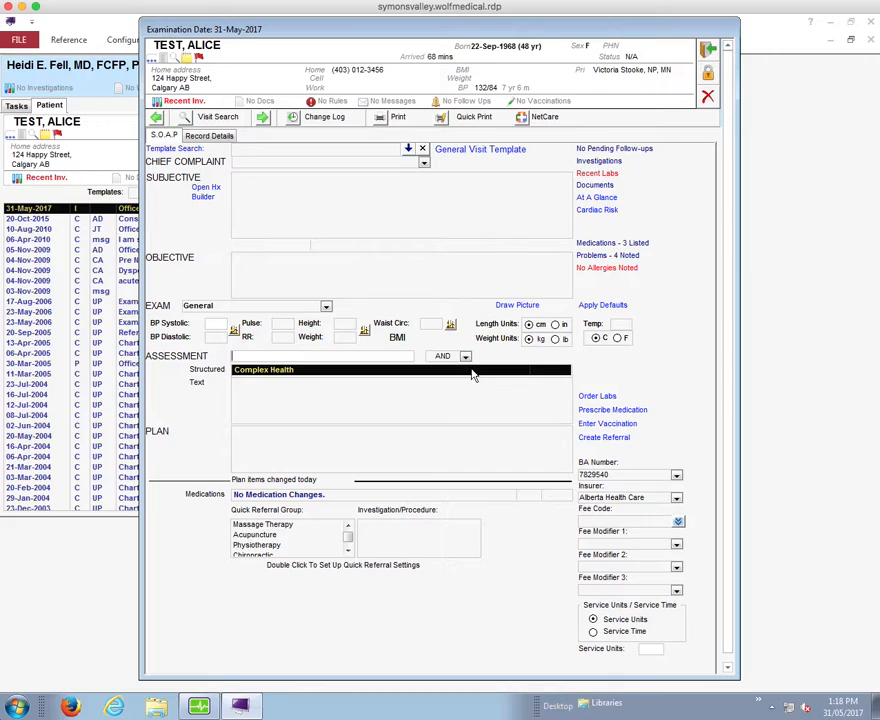
{"action": "left_click", "coordinate": [474, 374]}
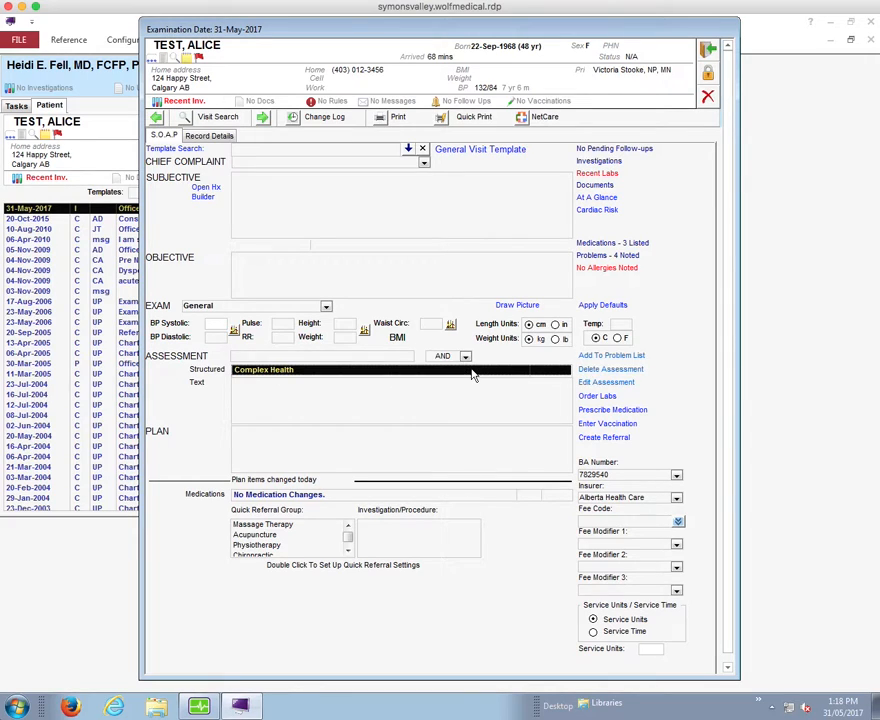
{"action": "left_click", "coordinate": [588, 355]}
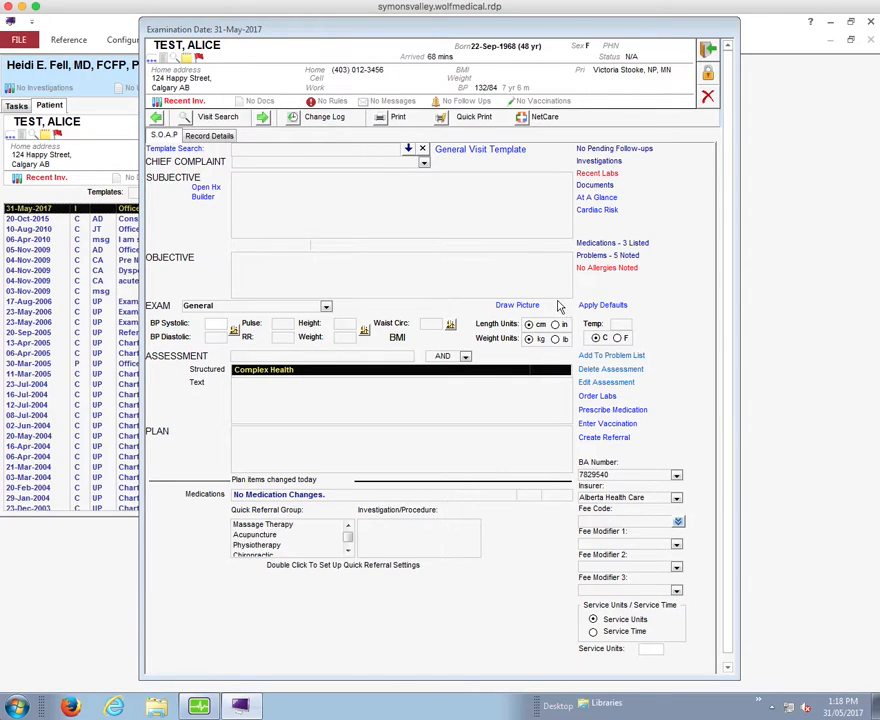
Open the patient's medical summary and view the Complex Health entry in the problems list
{"action": "double_click", "coordinate": [472, 241]}
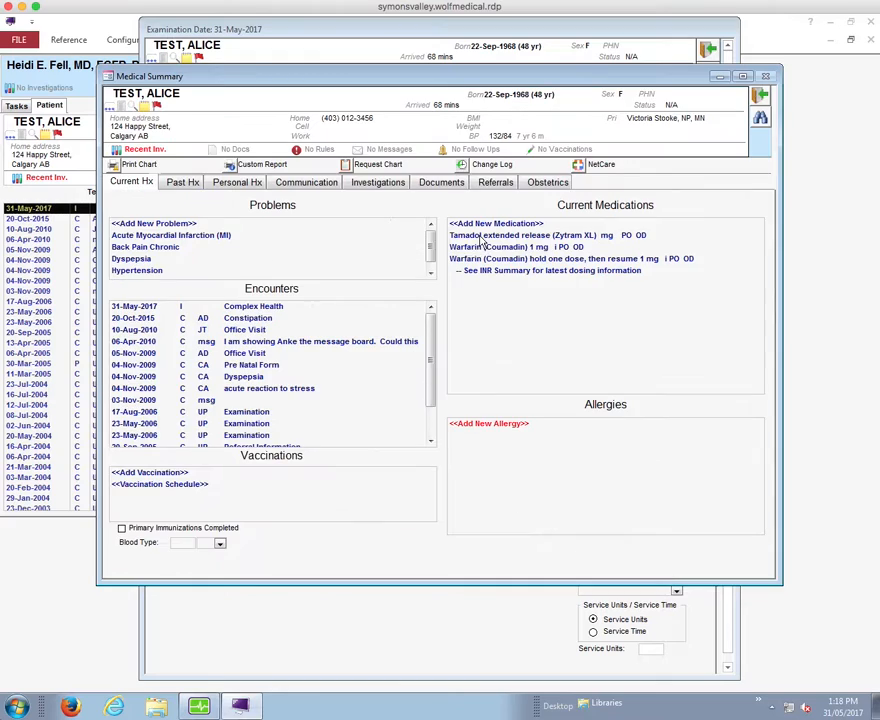
{"action": "left_click", "coordinate": [193, 234]}
{"action": "double_click", "coordinate": [193, 234]}
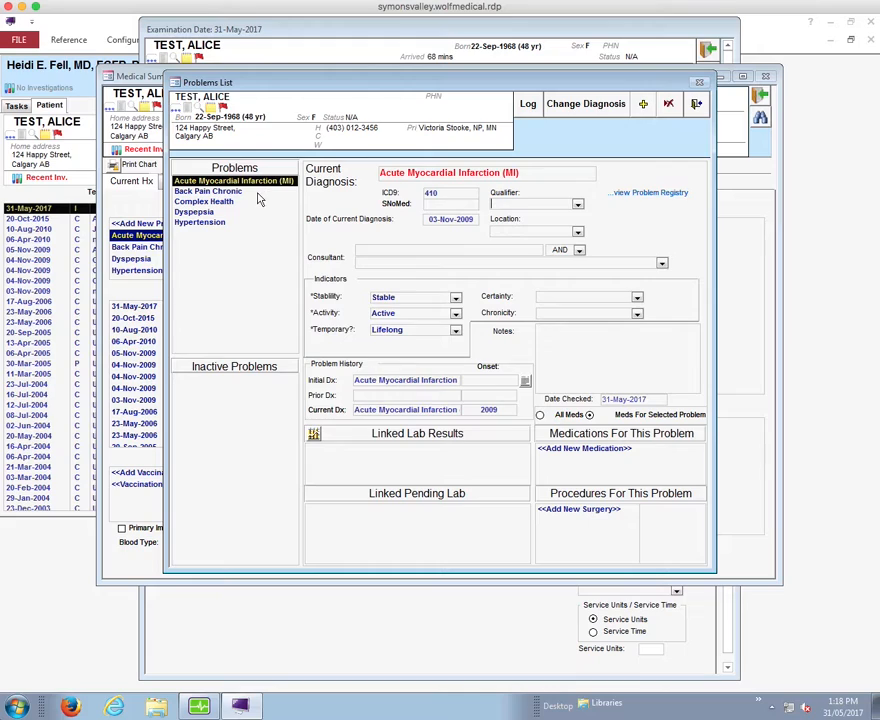
{"action": "left_click", "coordinate": [225, 202]}
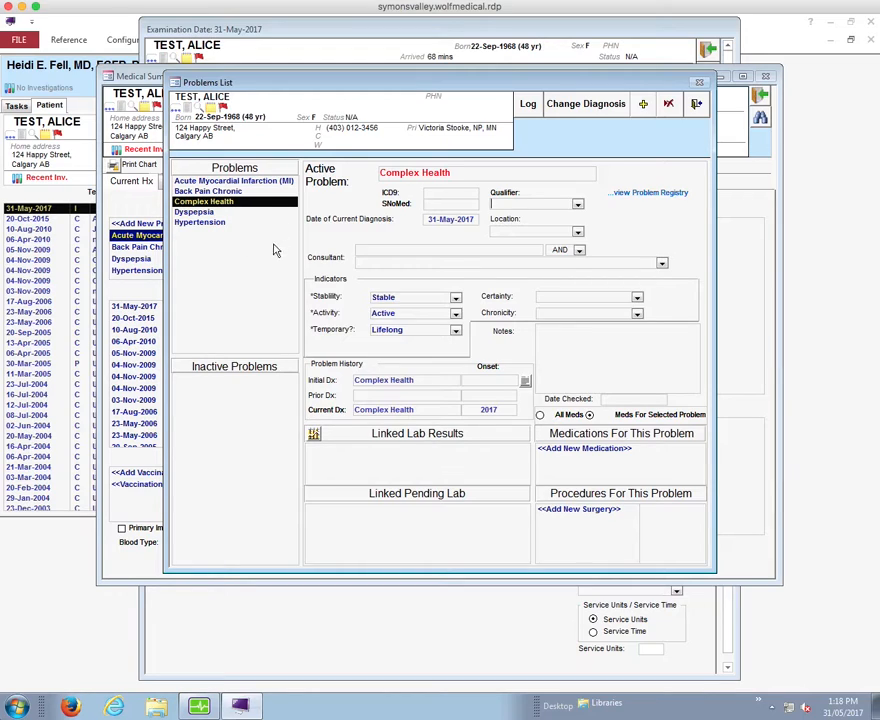
Enter a new problem directly in the patient's problems list, with Complex Health as the diagnosis
{"action": "left_click", "coordinate": [644, 106]}
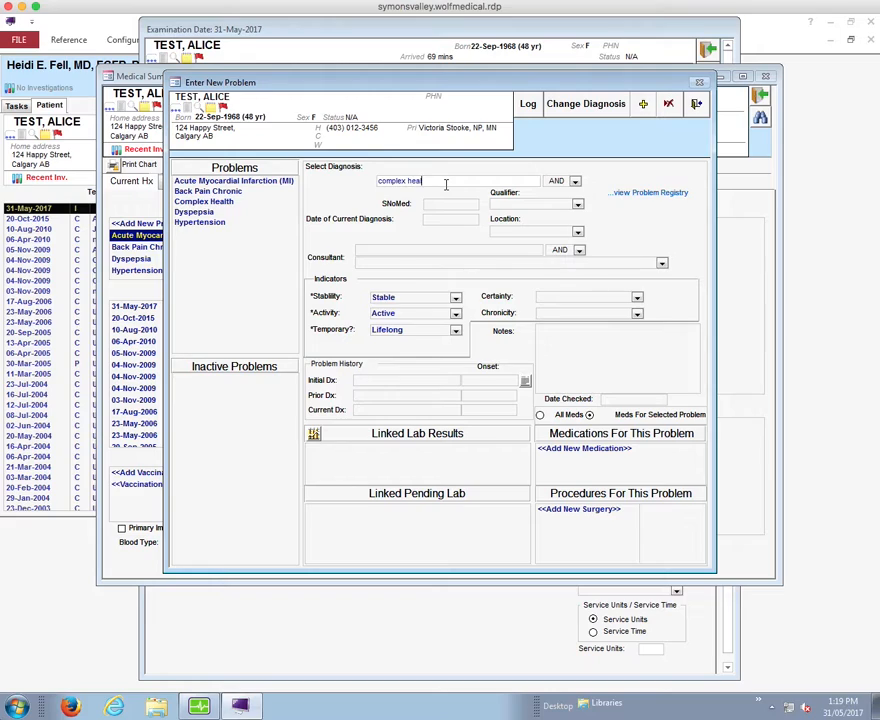
{"action": "key", "text": "Return"}
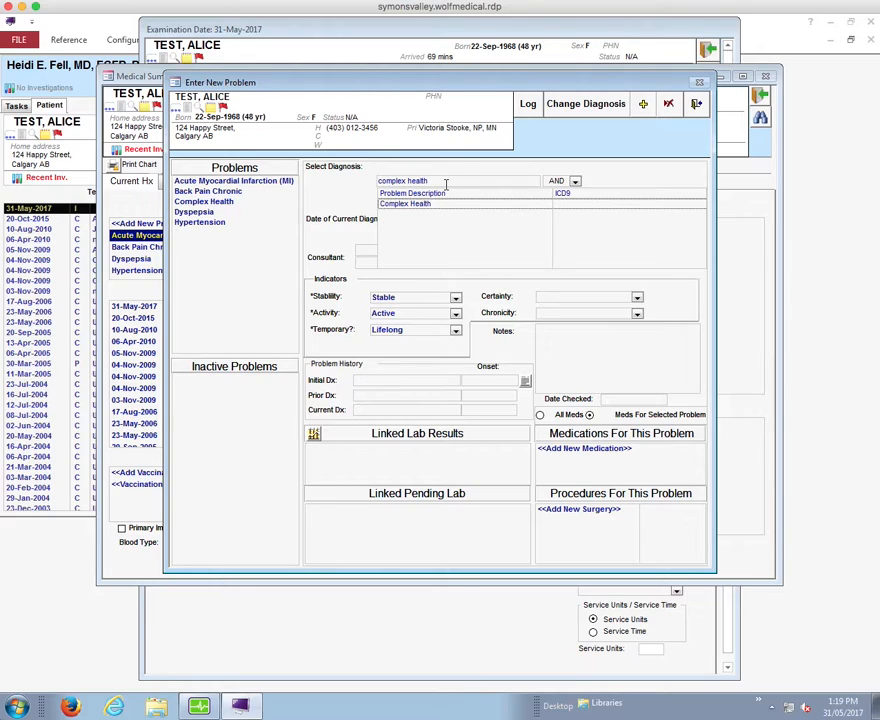
{"action": "left_click", "coordinate": [426, 204]}
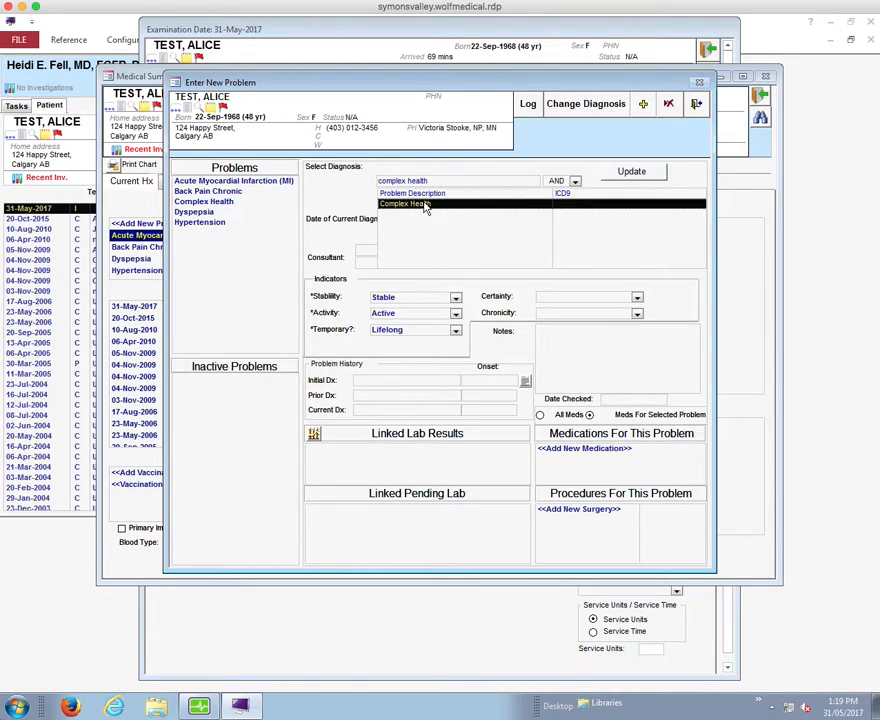
{"action": "left_click", "coordinate": [632, 172]}
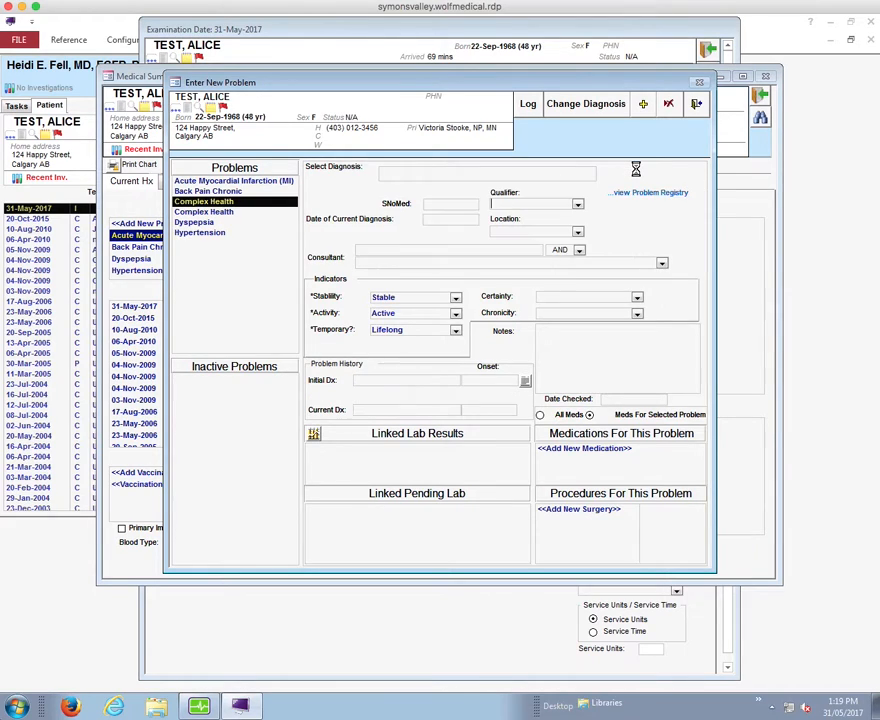
Delete the duplicate Complex Health entry and close the problems list and the medical summary
{"action": "double_click", "coordinate": [232, 203]}
{"action": "left_click", "coordinate": [668, 106]}
{"action": "left_click", "coordinate": [441, 406]}
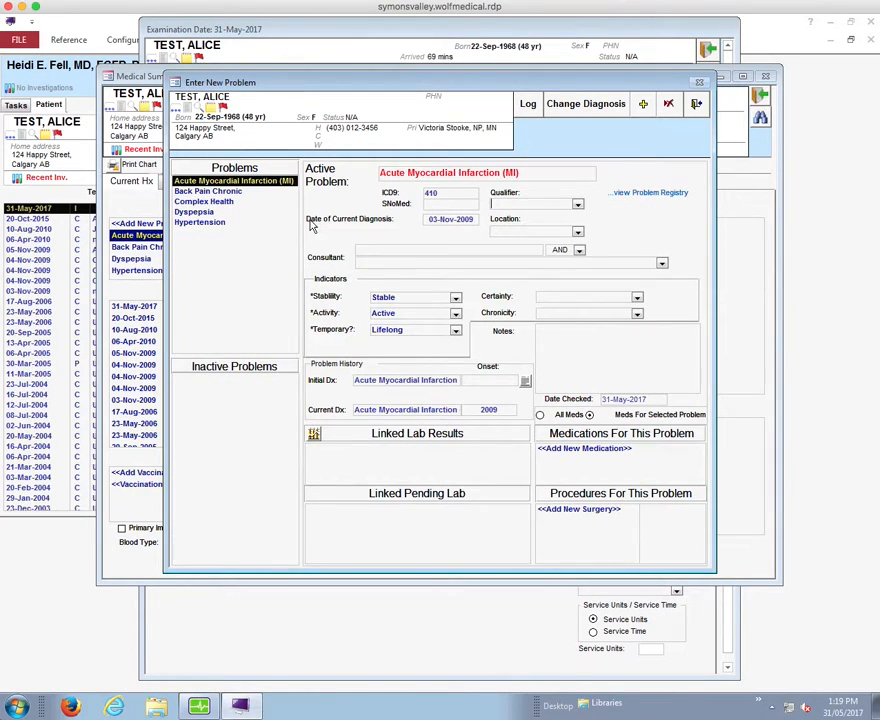
{"action": "left_click", "coordinate": [698, 104]}
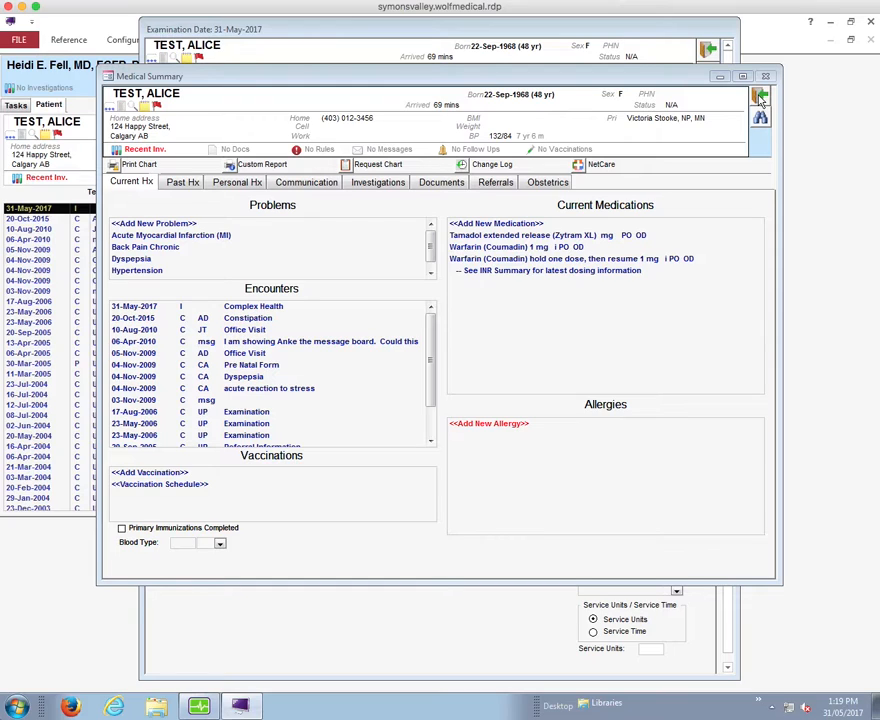
{"action": "left_click", "coordinate": [760, 100]}
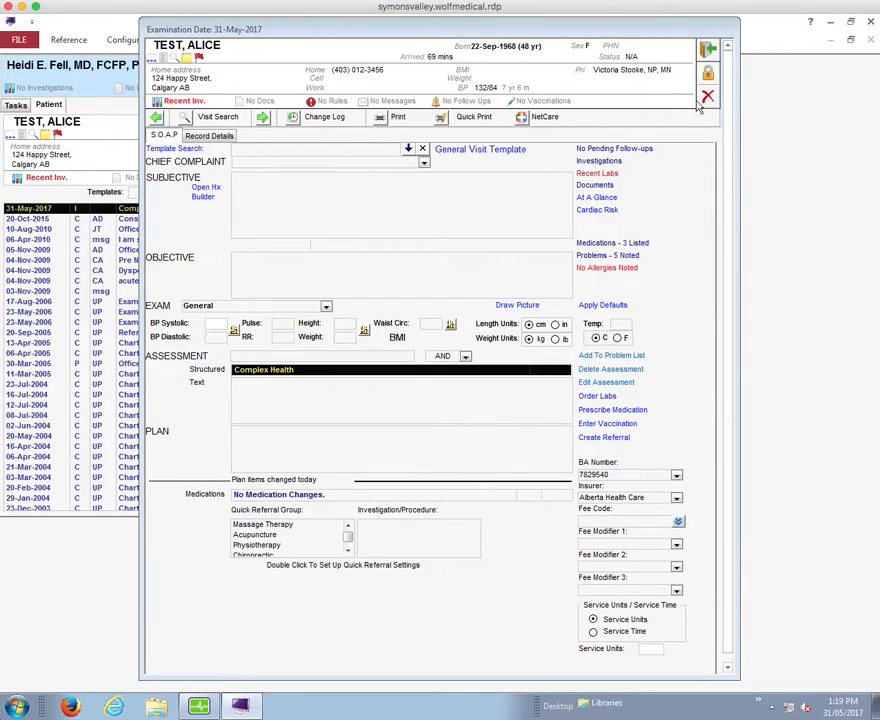
Switch to the Wolf EMR main window, open a Practice Search covering all patients, and add the Primary MD parameter
{"action": "left_click", "coordinate": [202, 707]}
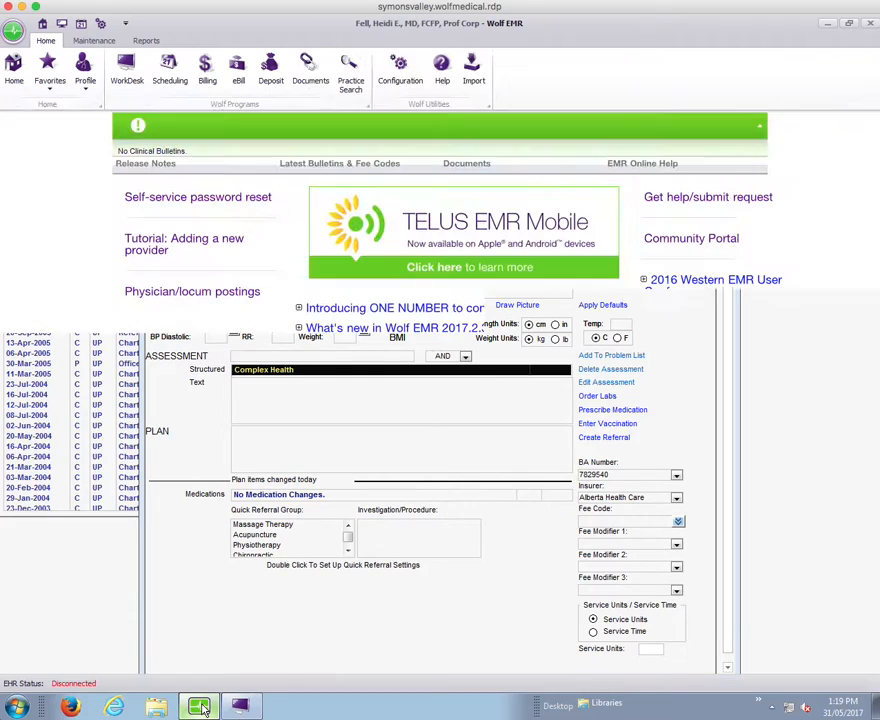
{"action": "left_click", "coordinate": [349, 72]}
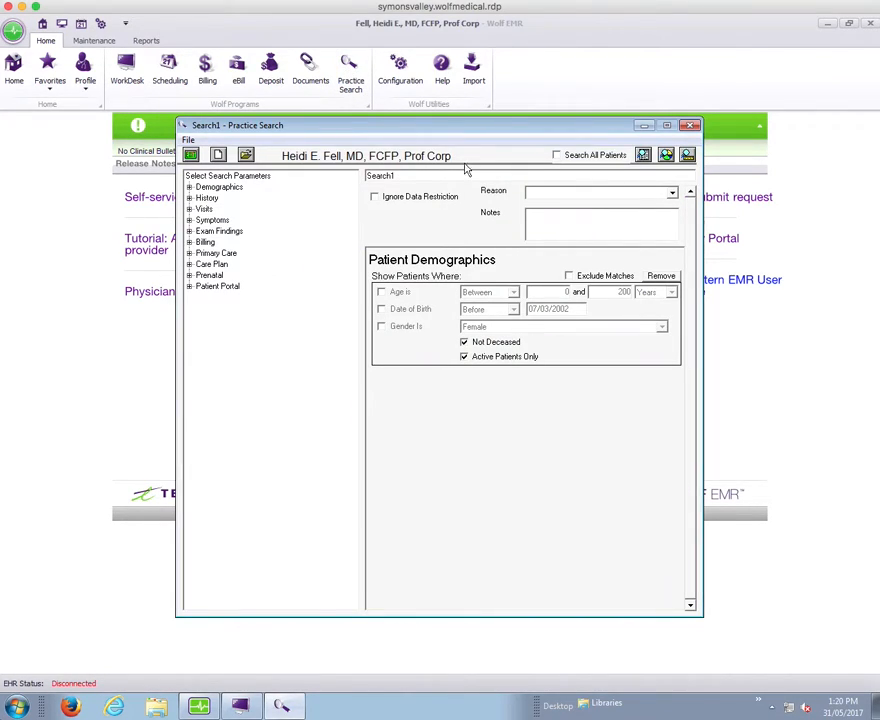
{"action": "left_click", "coordinate": [557, 156]}
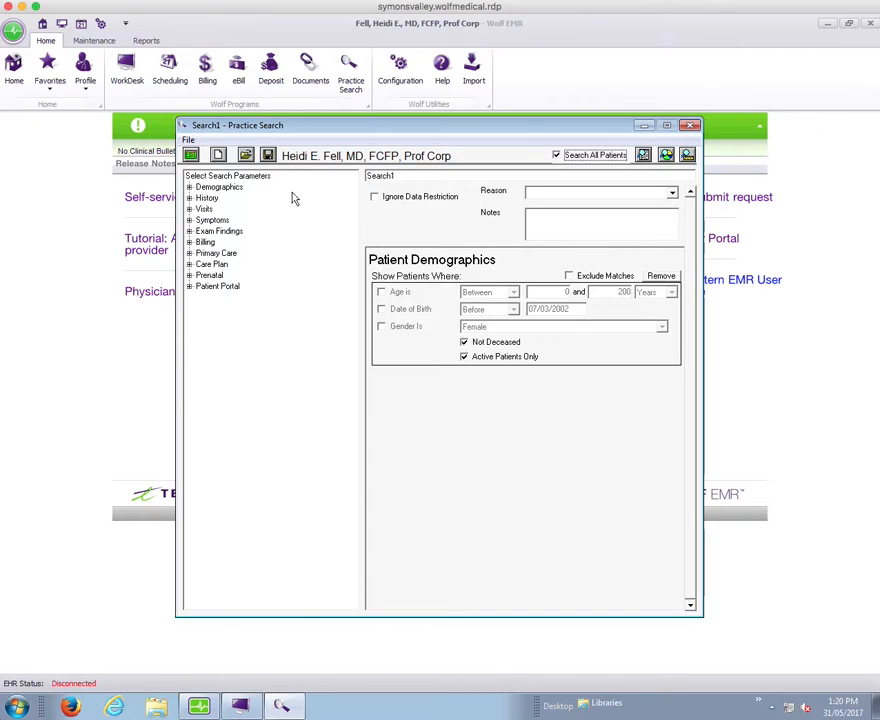
{"action": "left_click", "coordinate": [189, 187]}
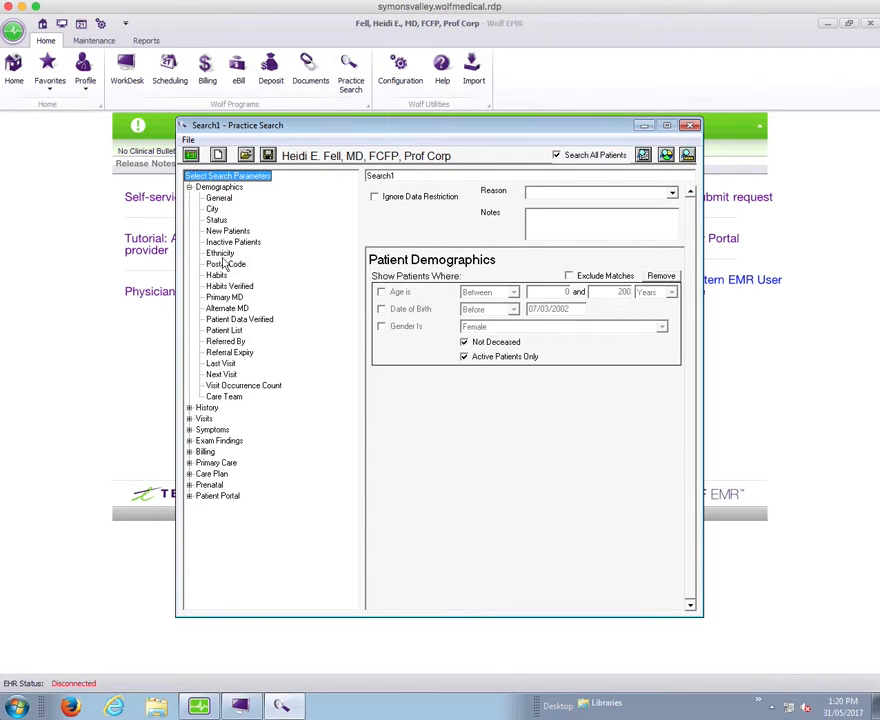
{"action": "left_click", "coordinate": [224, 299]}
{"action": "double_click", "coordinate": [224, 299]}
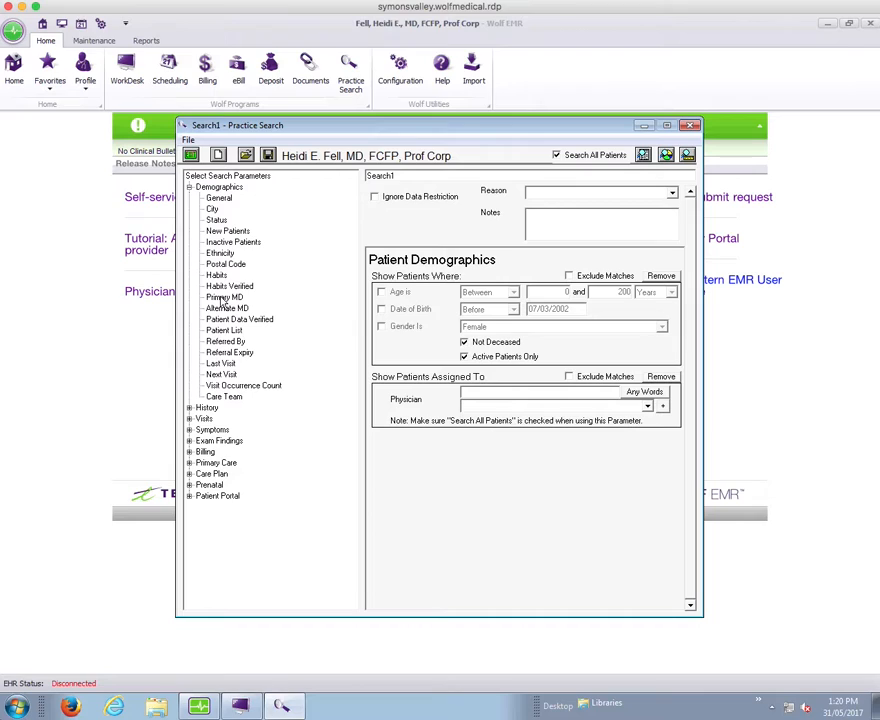
Restrict the search to patients assigned to the inactive nurse practitioner and generate the patient list
{"action": "left_click", "coordinate": [648, 406]}
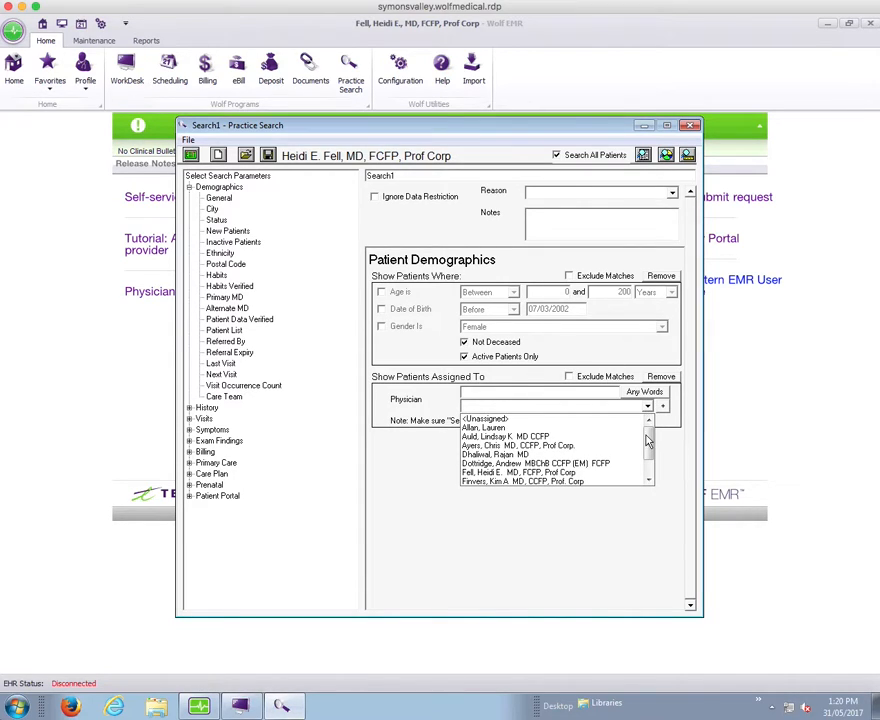
{"action": "left_click_drag", "start_coordinate": [650, 452], "coordinate": [650, 463]}
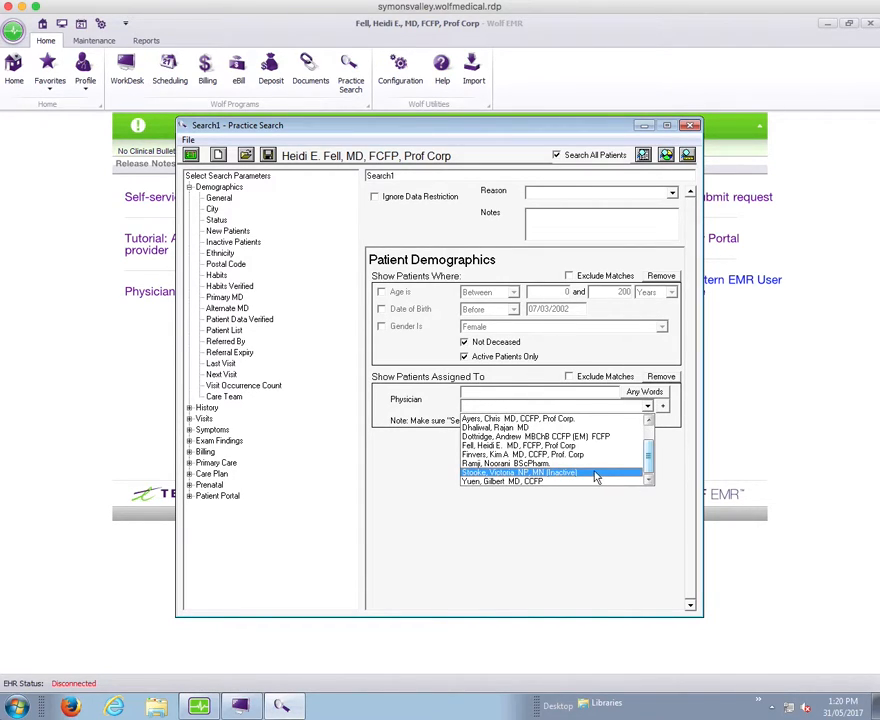
{"action": "left_click", "coordinate": [583, 474]}
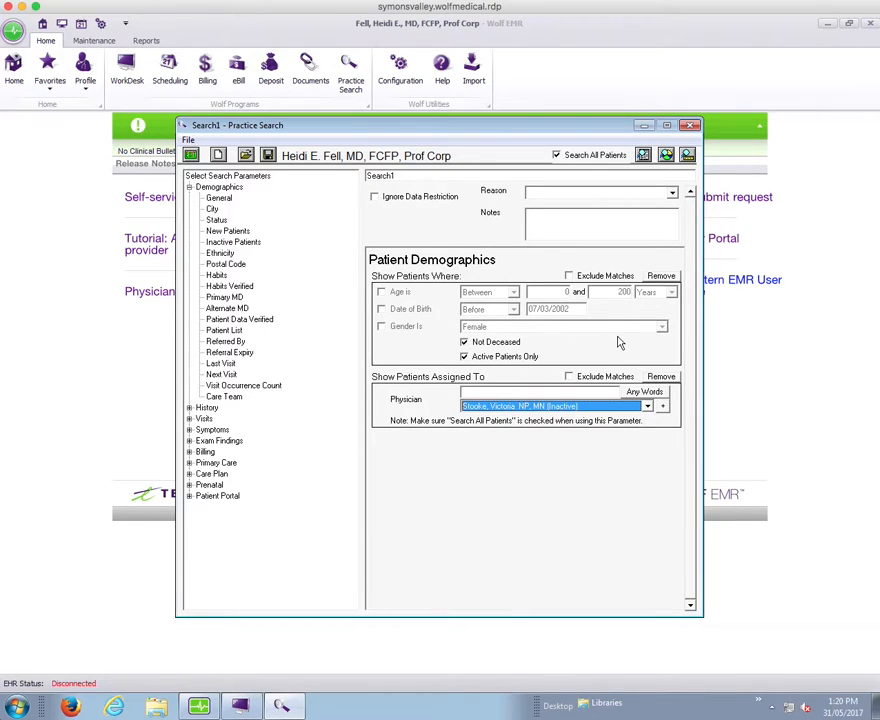
{"action": "left_click", "coordinate": [643, 156]}
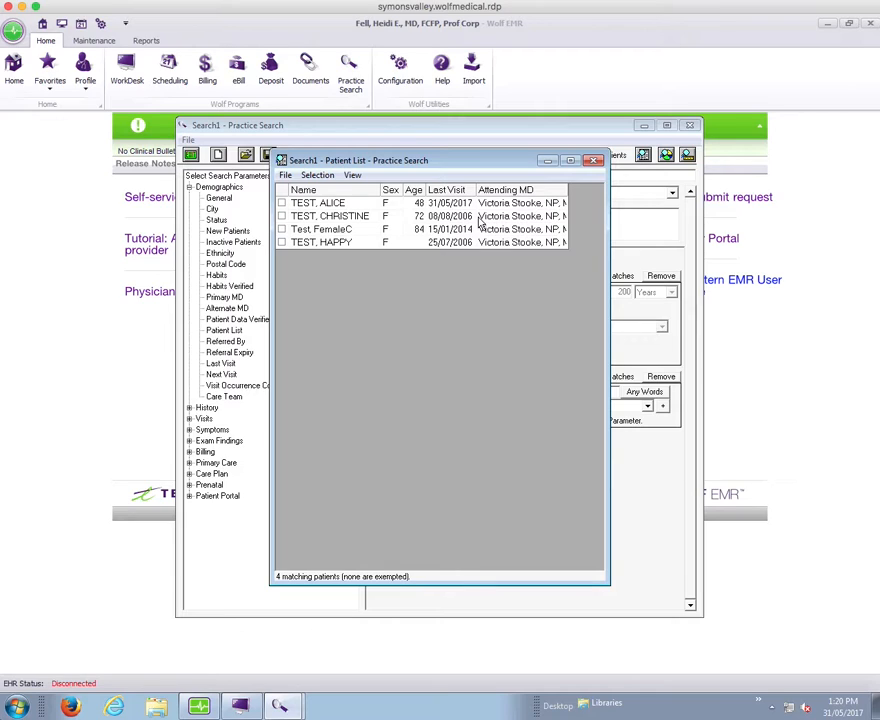
{"action": "left_click", "coordinate": [285, 176]}
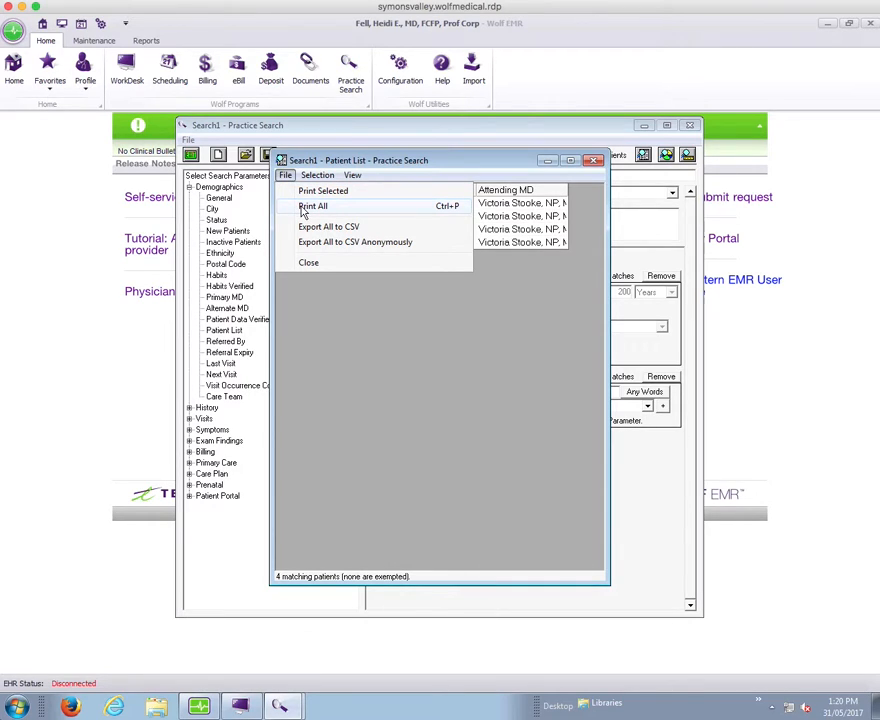
{"action": "left_click", "coordinate": [471, 165]}
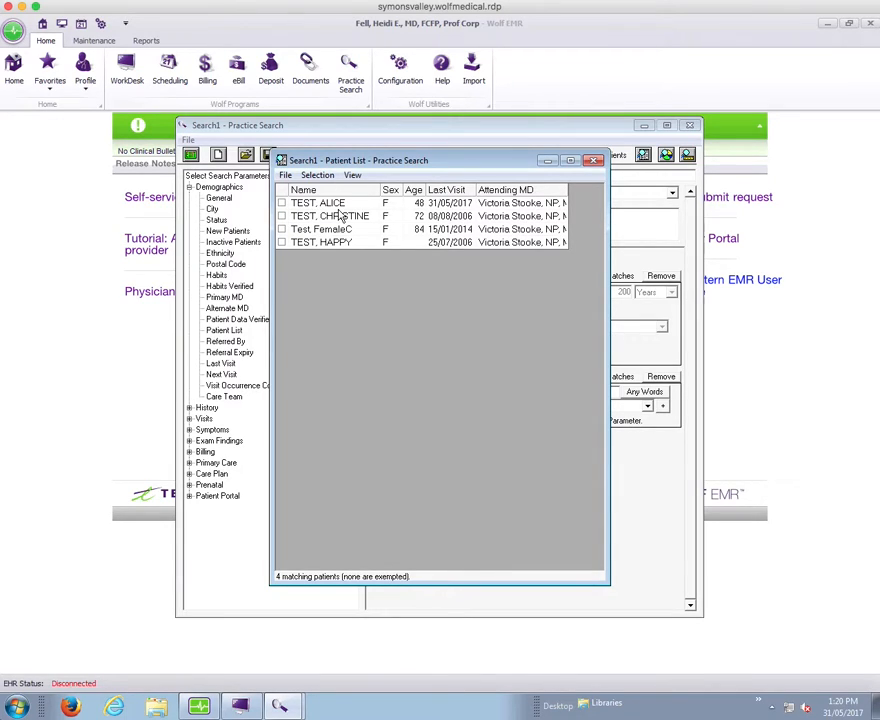
Select the second and fourth patients in the list and add Complex Health to their problem lists
{"action": "left_click", "coordinate": [282, 217]}
{"action": "left_click", "coordinate": [282, 243]}
{"action": "left_click", "coordinate": [318, 175]}
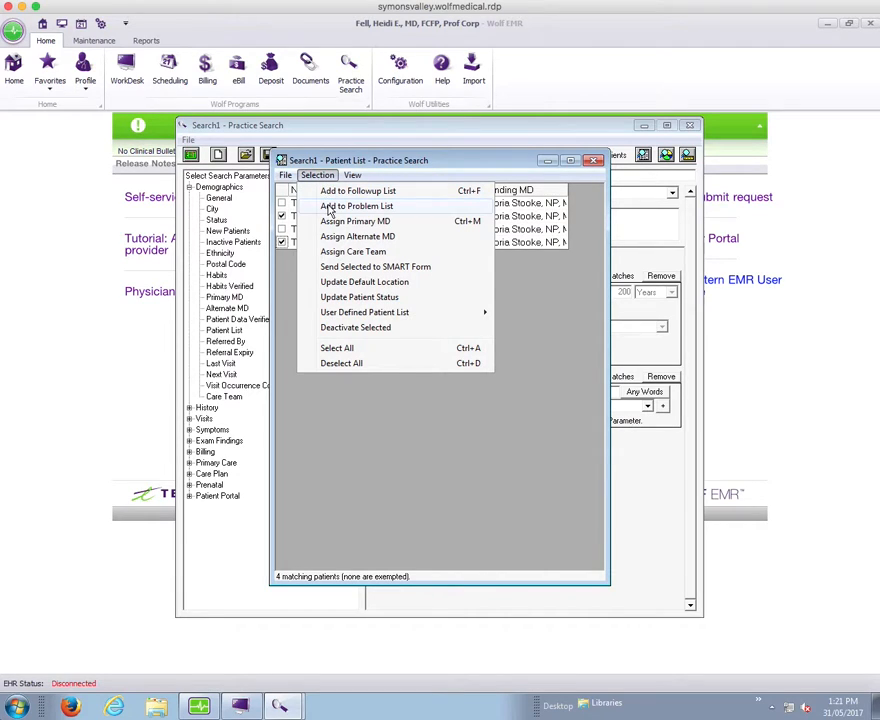
{"action": "left_click", "coordinate": [329, 207]}
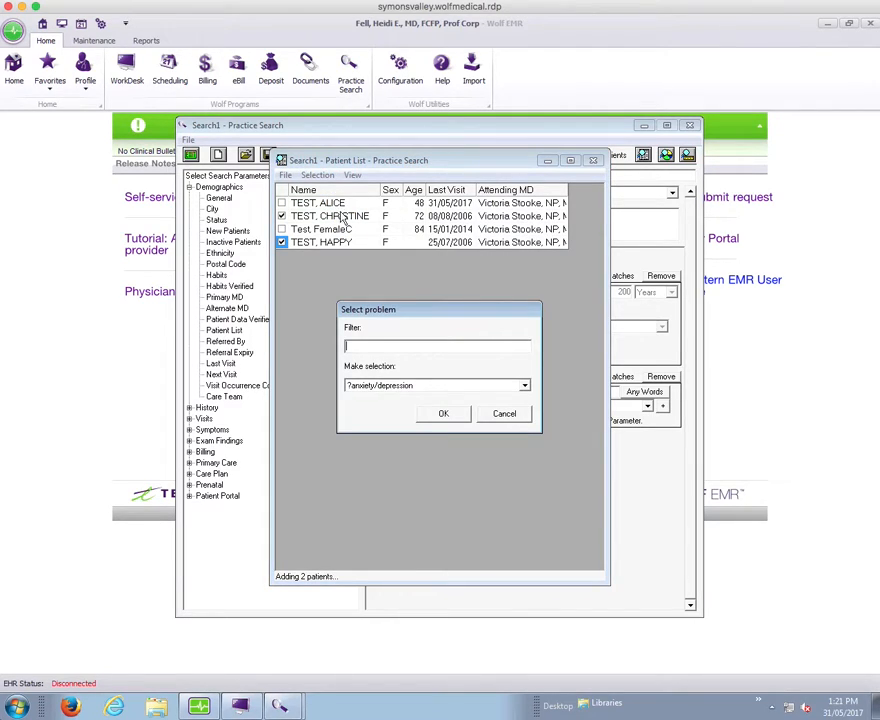
{"action": "type", "text": "complex health"}
{"action": "left_click", "coordinate": [523, 386]}
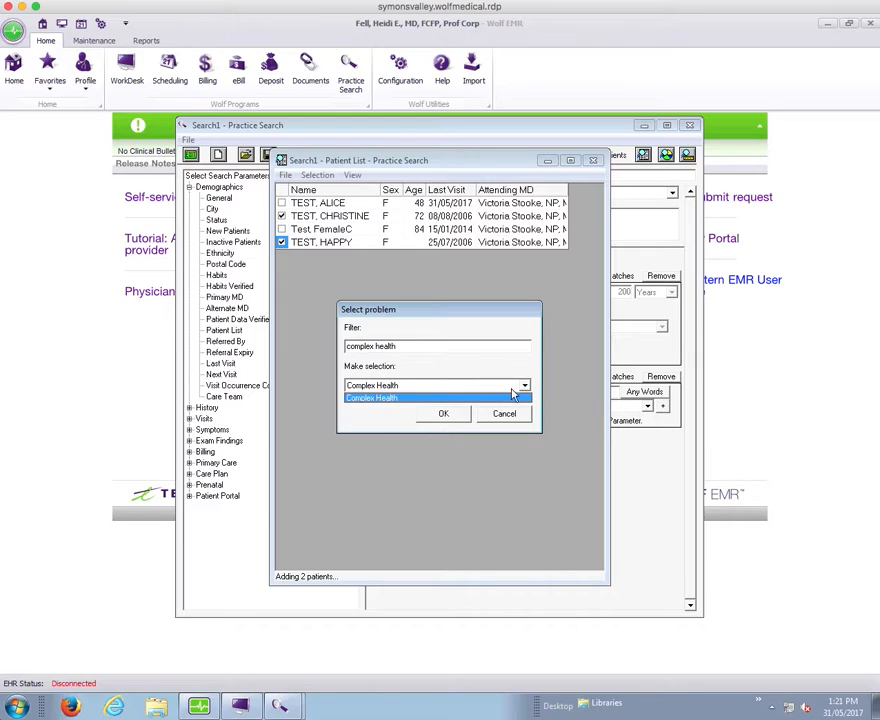
{"action": "left_click", "coordinate": [476, 399]}
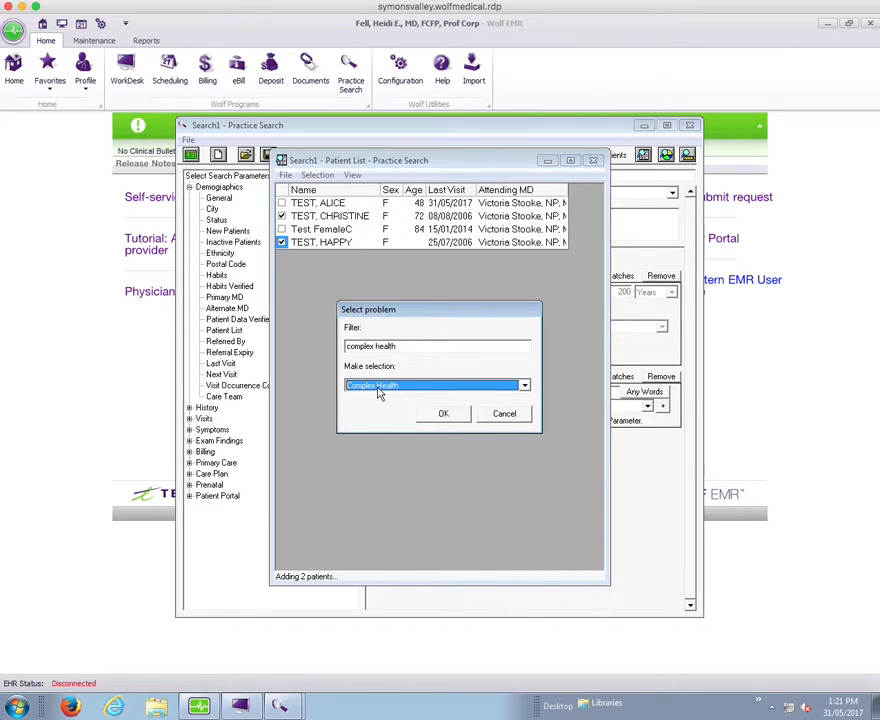
{"action": "left_click", "coordinate": [450, 414]}
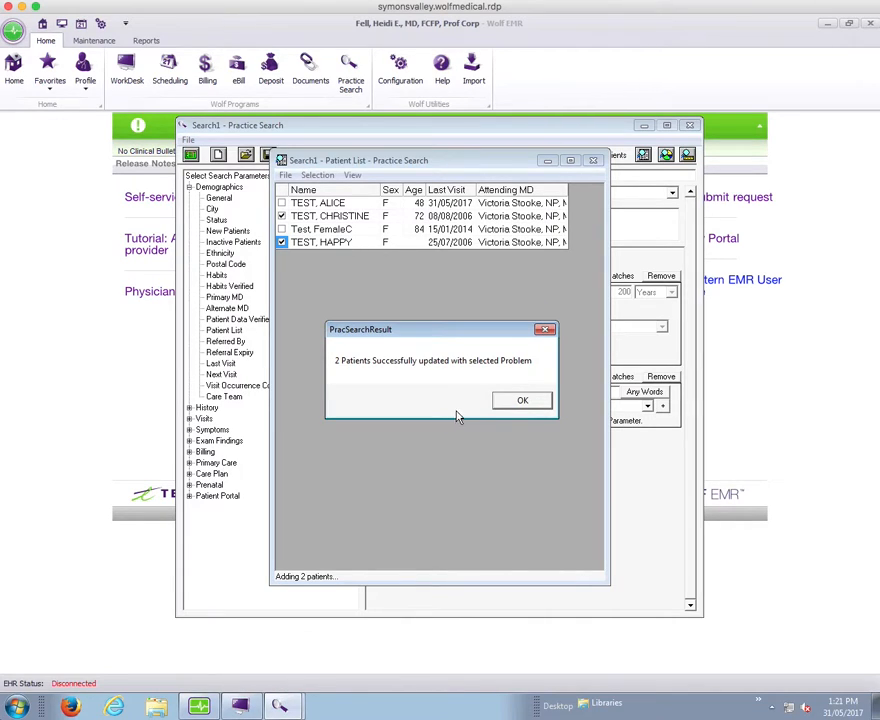
{"action": "left_click", "coordinate": [524, 403]}
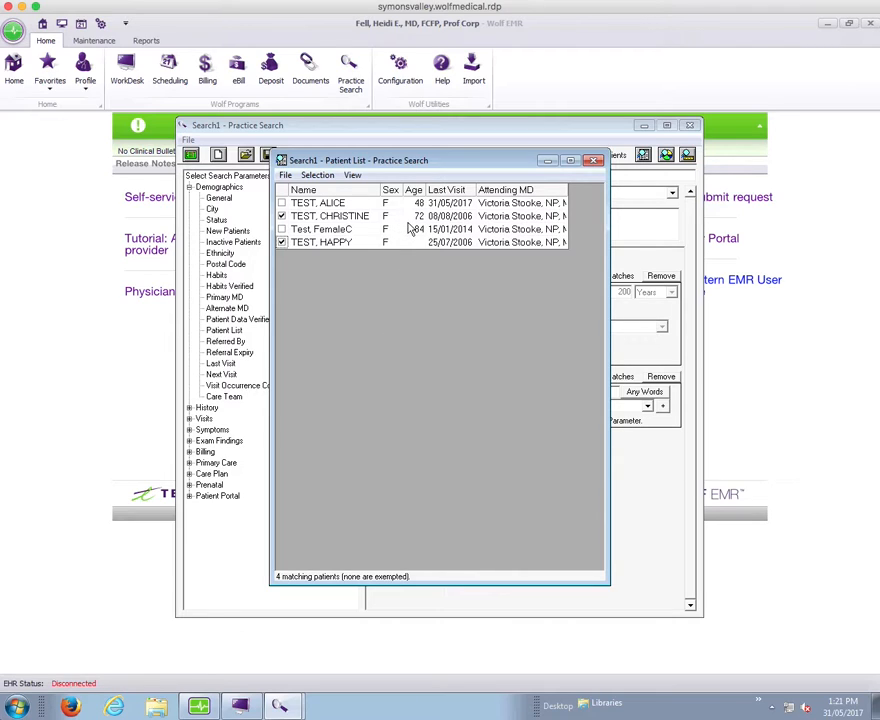
Open the second patient's medical summary to check the problems list, close it, and return to the Practice Search patient list
{"action": "left_click", "coordinate": [334, 216]}
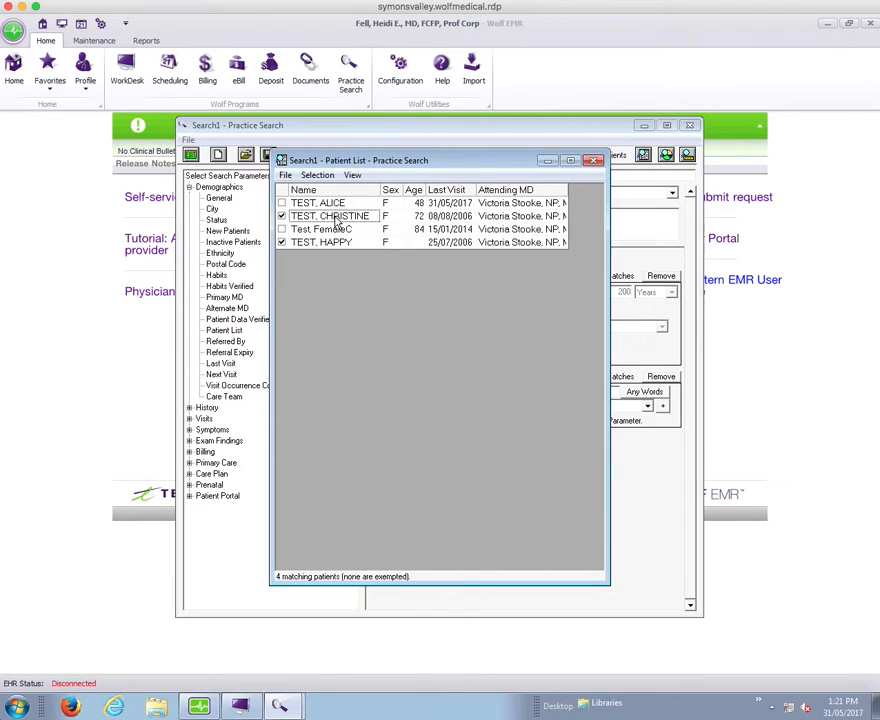
{"action": "double_click", "coordinate": [335, 216]}
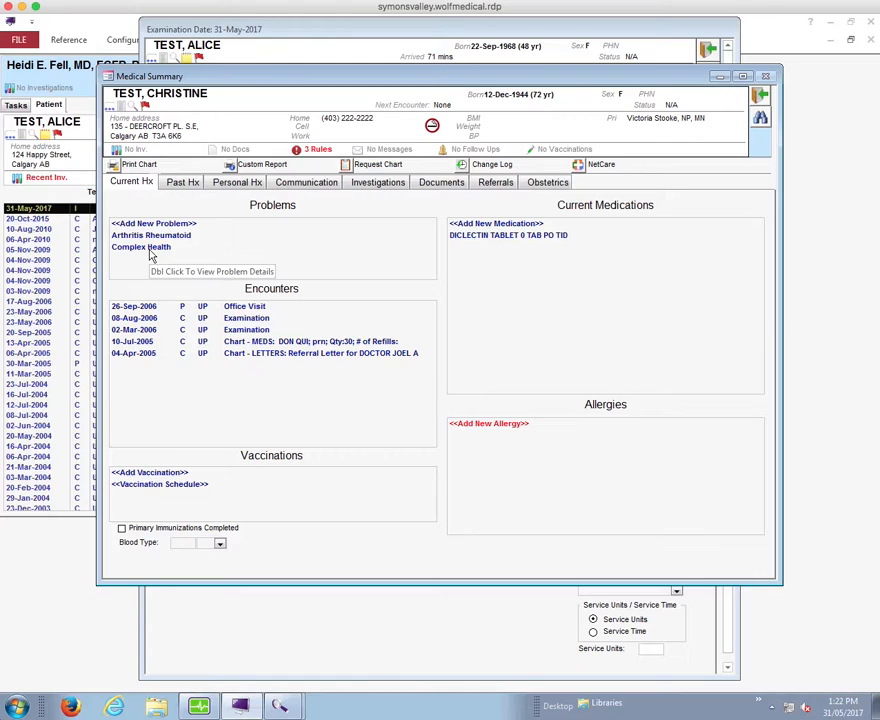
{"action": "left_click", "coordinate": [762, 95]}
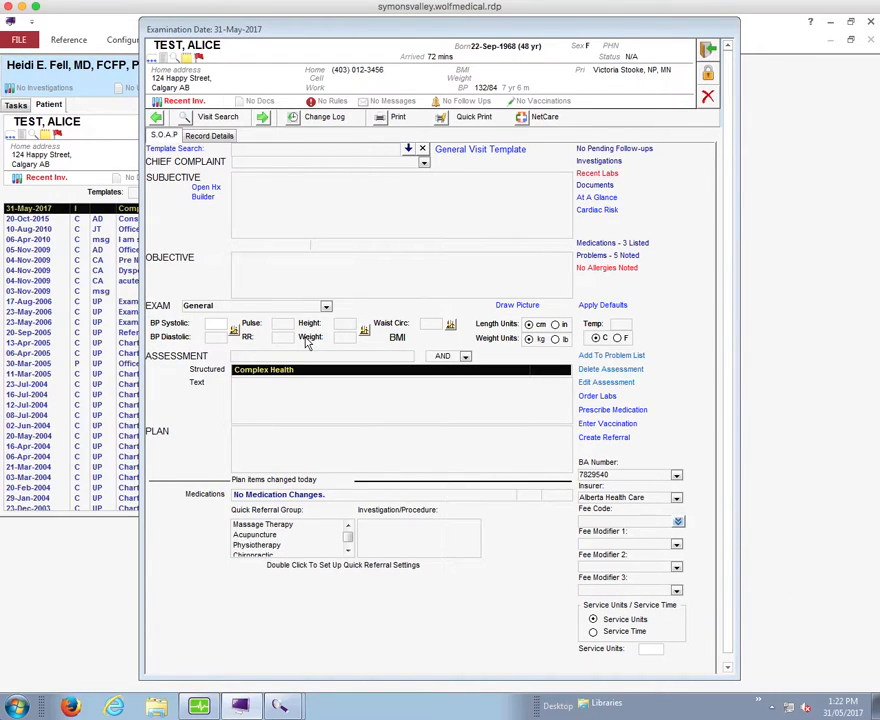
{"action": "left_click", "coordinate": [281, 709]}
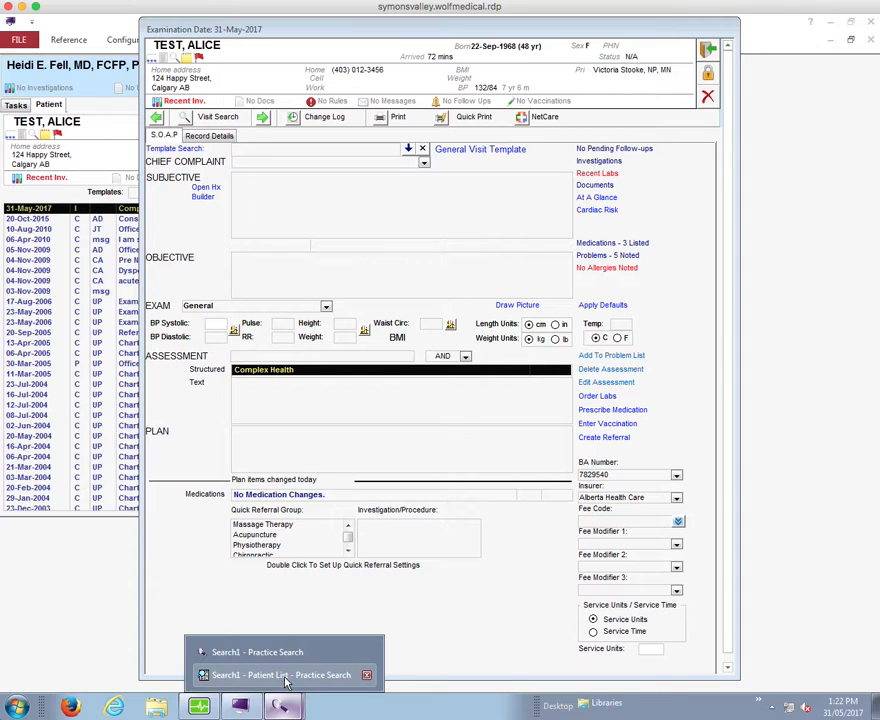
{"action": "left_click", "coordinate": [287, 681]}
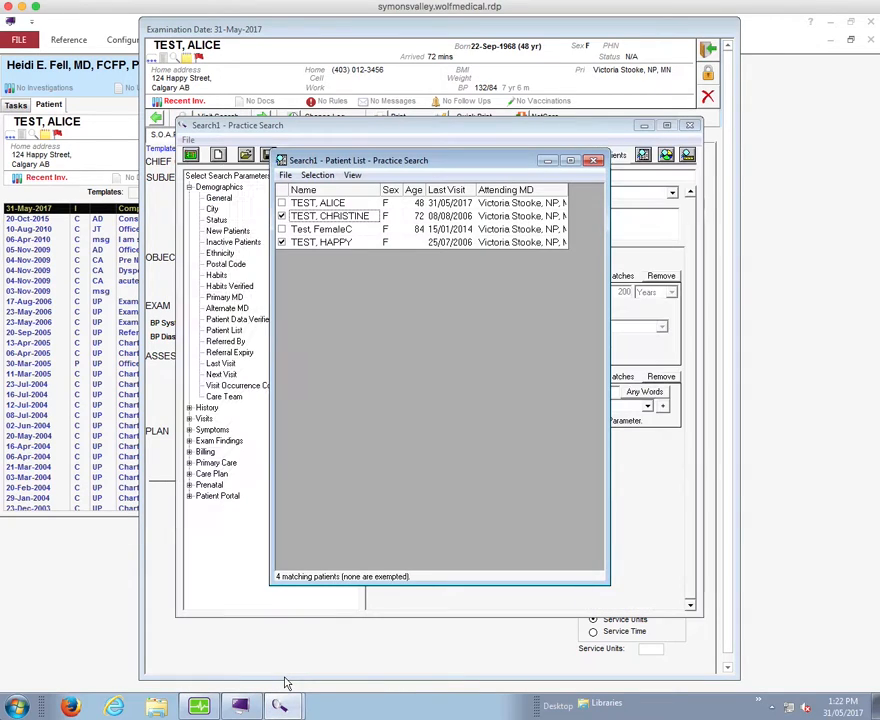
Close the patient list and add a Problem (Specific) parameter to the search, with Complex Health as a currently active problem
{"action": "left_click", "coordinate": [593, 162]}
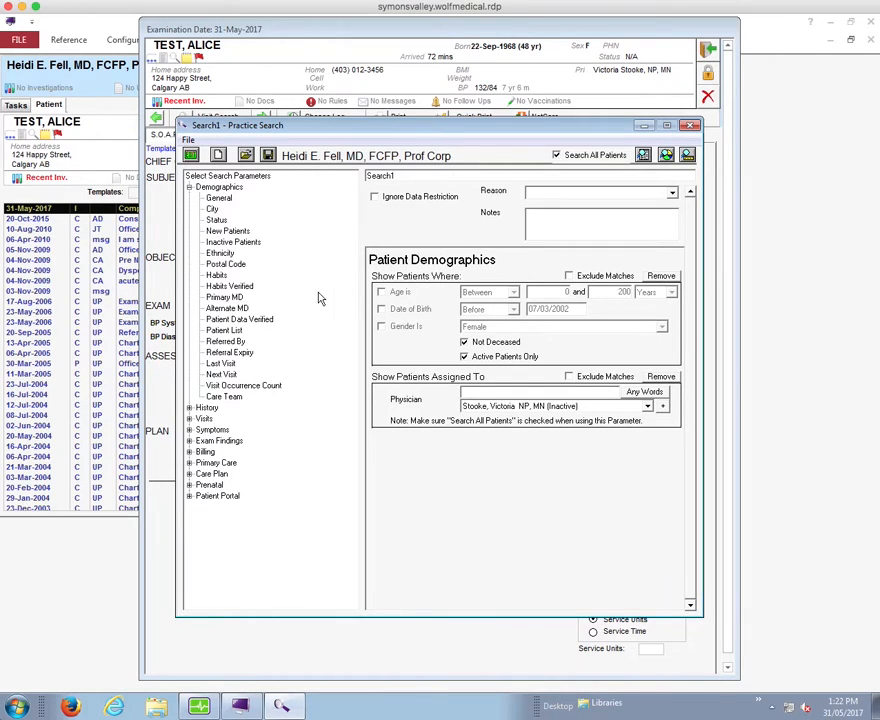
{"action": "left_click", "coordinate": [189, 408]}
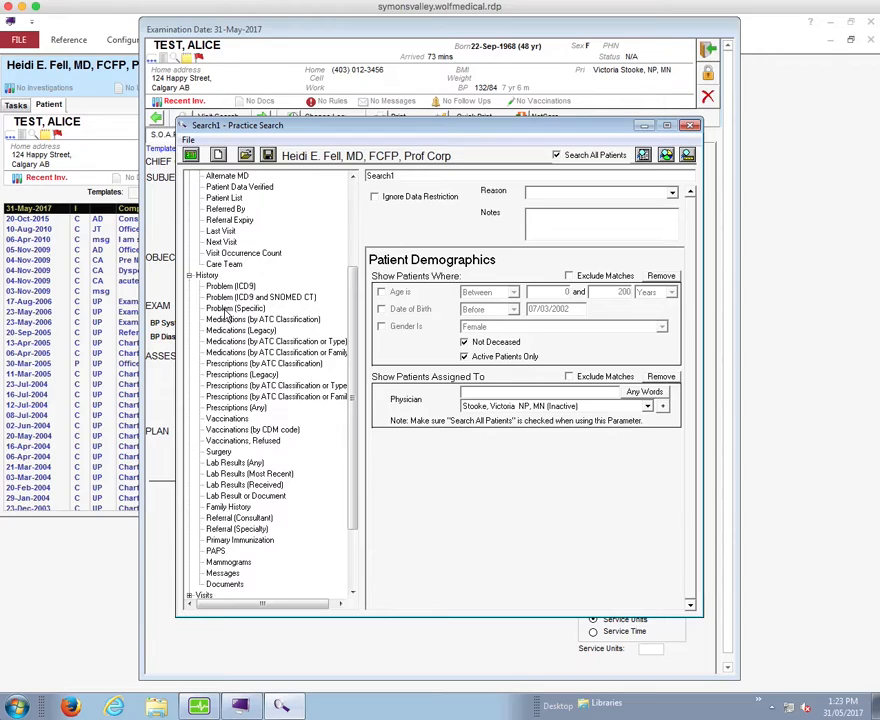
{"action": "double_click", "coordinate": [228, 309]}
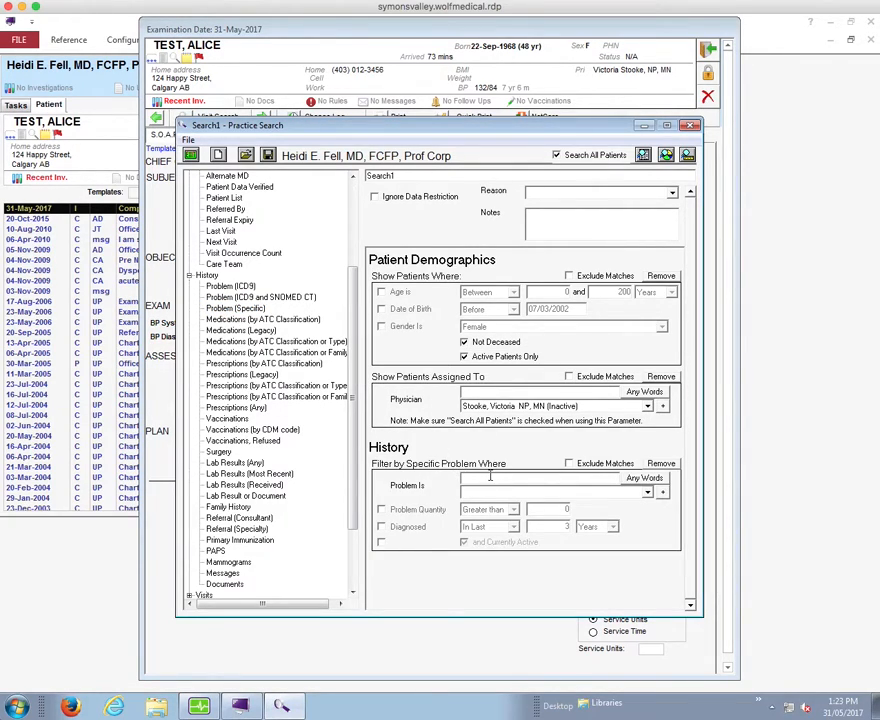
{"action": "type", "text": "complex health"}
{"action": "left_click", "coordinate": [647, 493]}
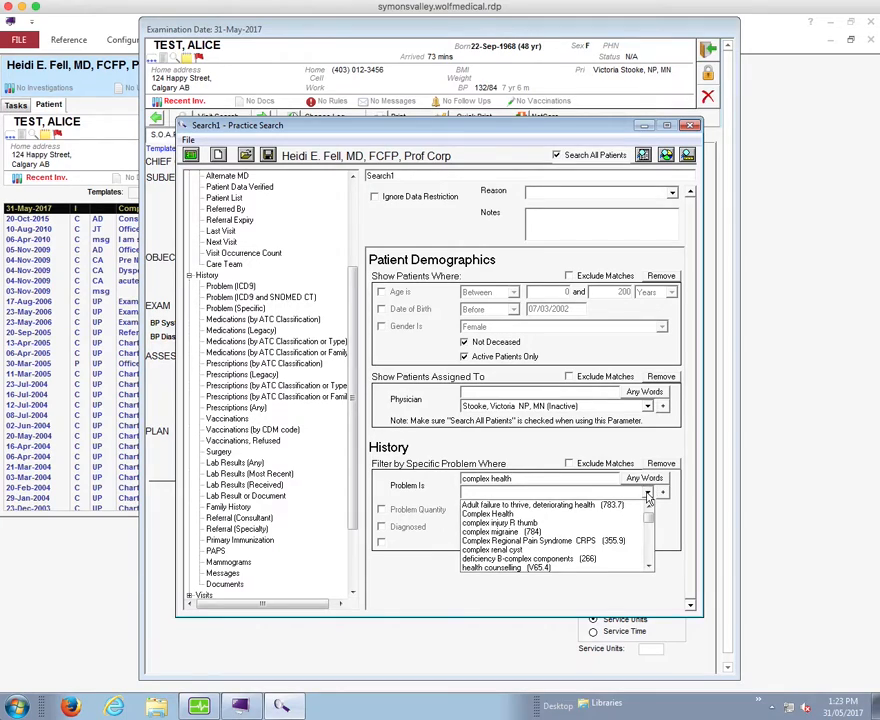
{"action": "left_click", "coordinate": [510, 514]}
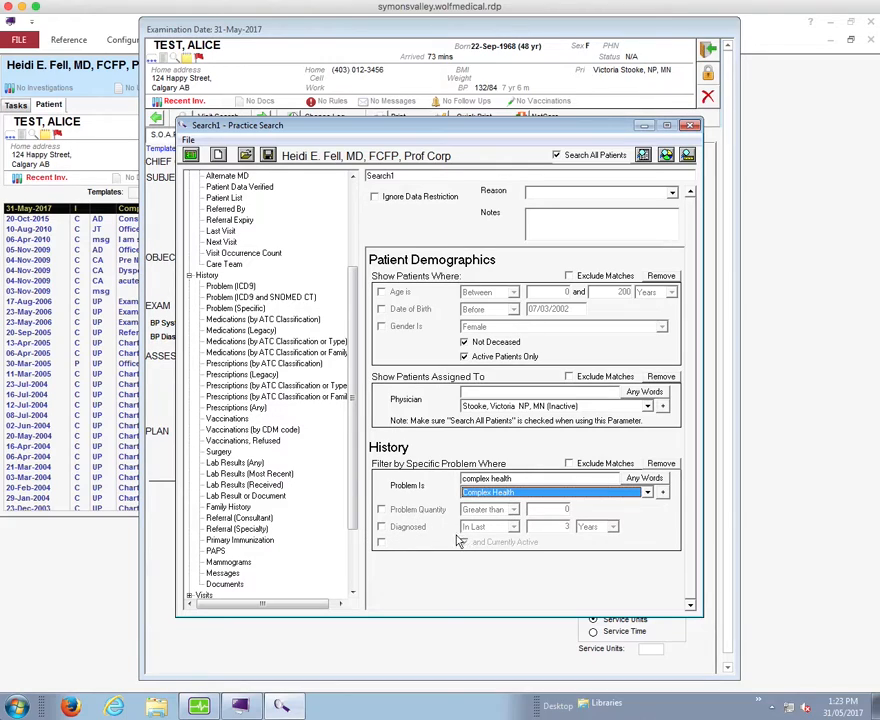
{"action": "left_click", "coordinate": [381, 543]}
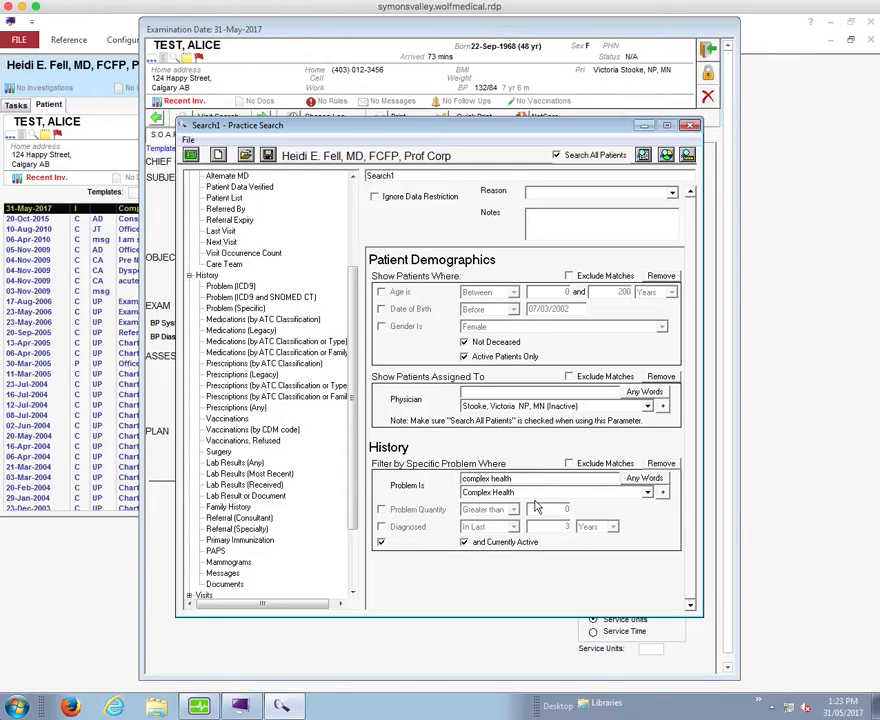
Generate the patient list for the Complex Health search, sort it by last visit, and close it
{"action": "left_click", "coordinate": [644, 157]}
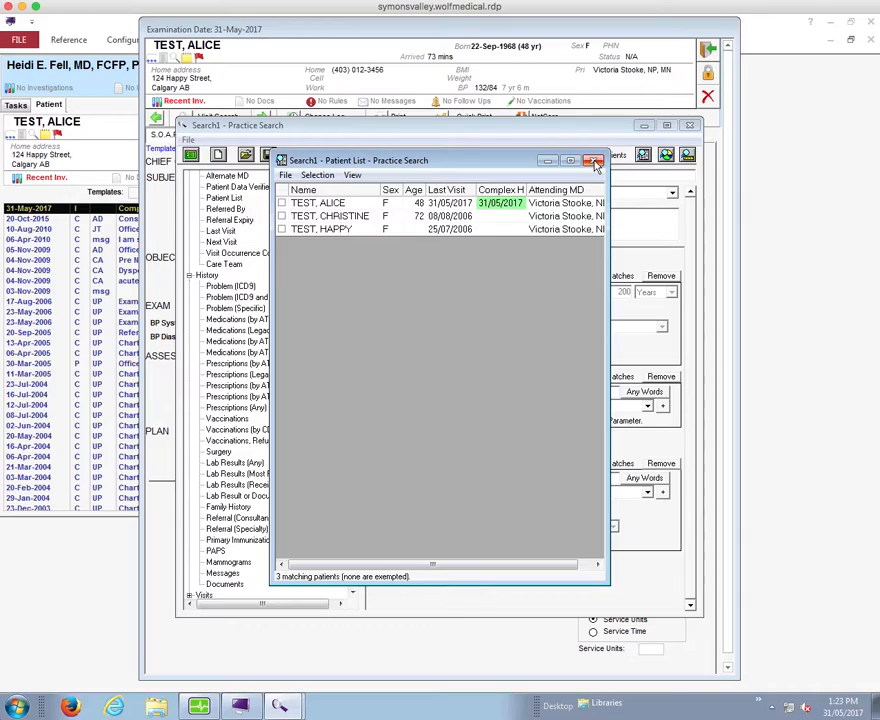
{"action": "left_click", "coordinate": [449, 194]}
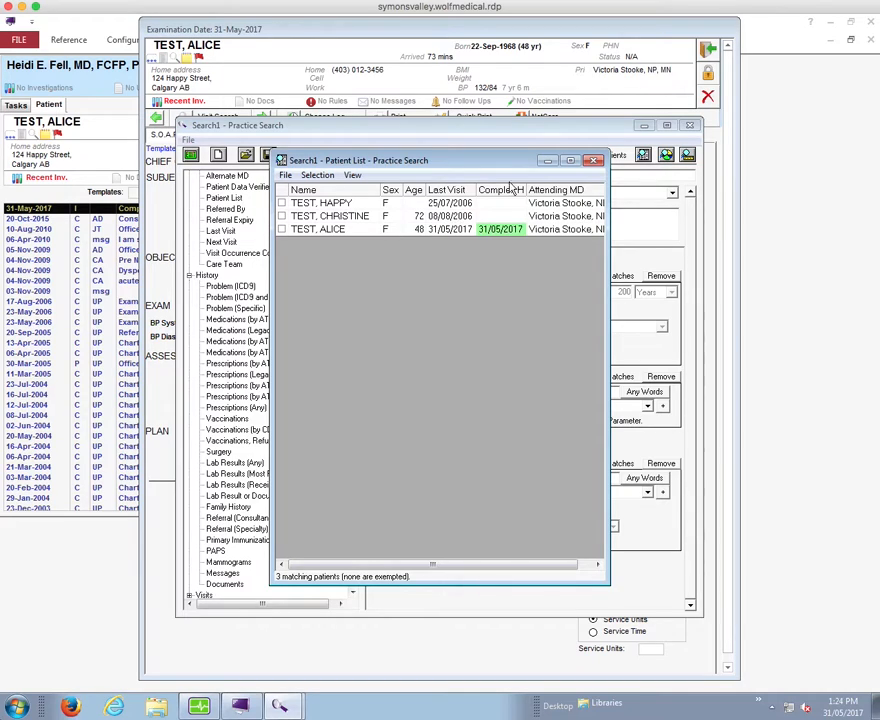
{"action": "left_click", "coordinate": [594, 161]}
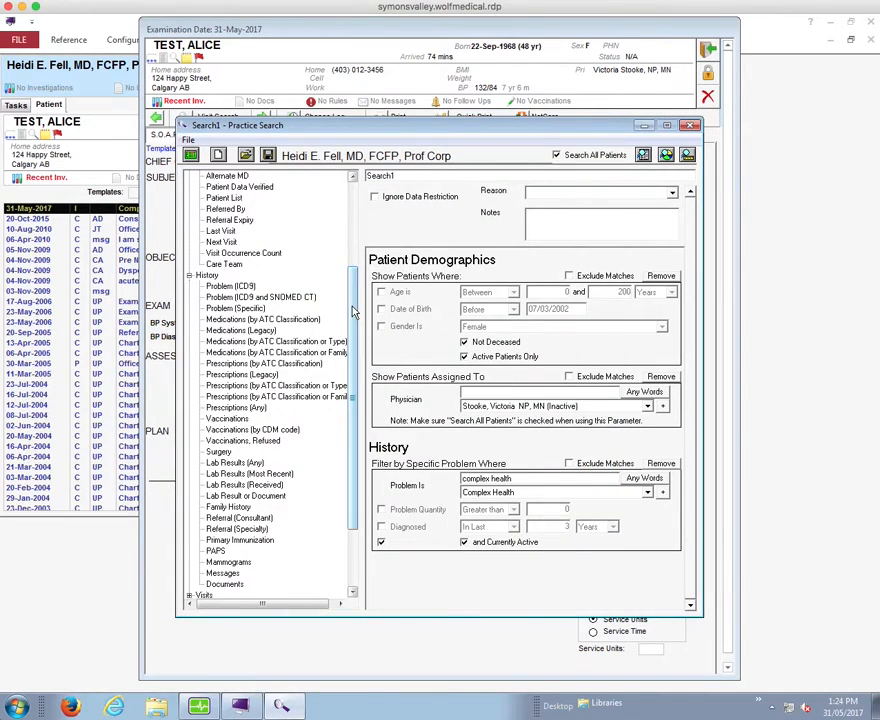
Add the Last Visit parameter and exclude patients whose last visit was in the last 1 year
{"action": "scroll", "coordinate": [350, 289], "scroll_direction": "up", "scroll_amount": 3}
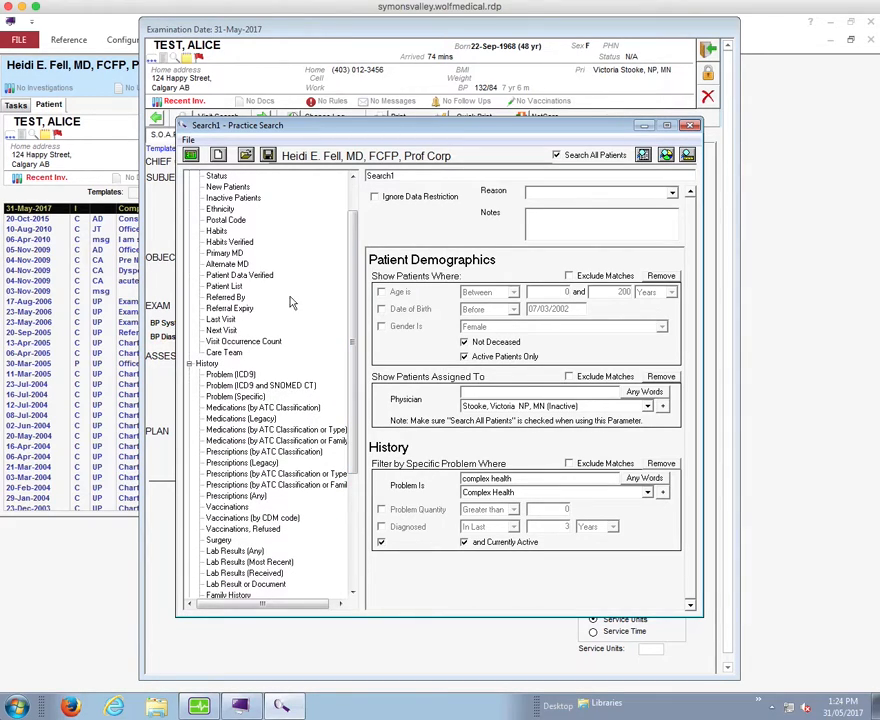
{"action": "double_click", "coordinate": [219, 320]}
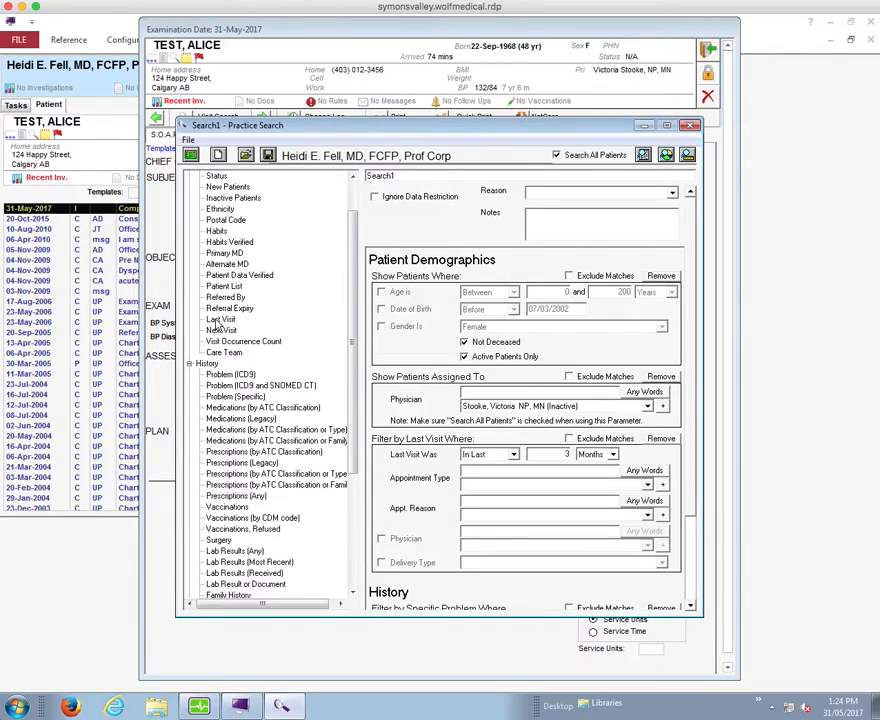
{"action": "left_click", "coordinate": [569, 440]}
{"action": "left_click", "coordinate": [549, 455]}
{"action": "type", "text": "1"}
{"action": "left_click", "coordinate": [611, 455]}
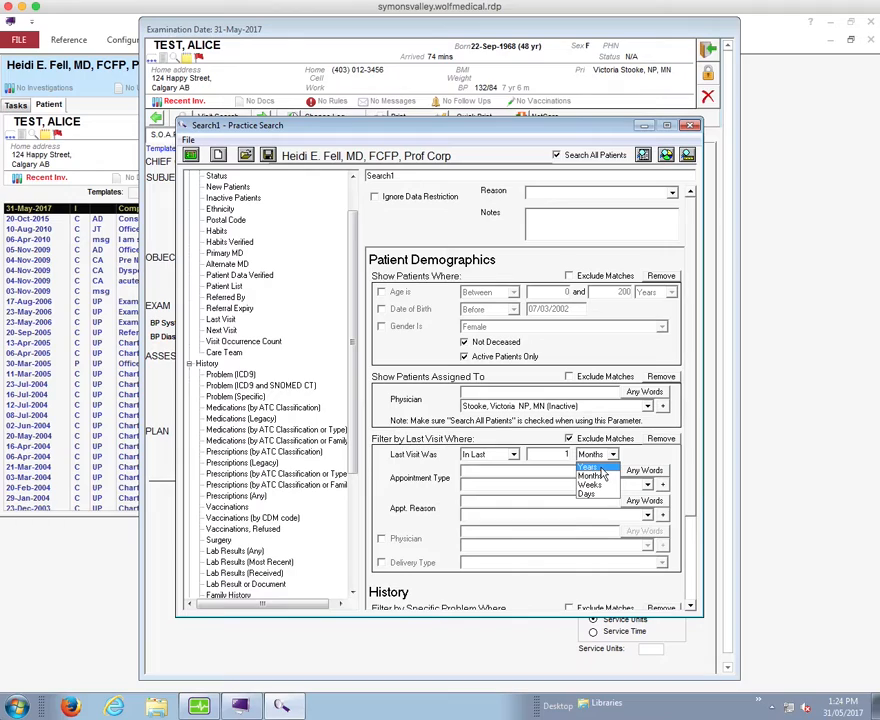
{"action": "left_click", "coordinate": [602, 468]}
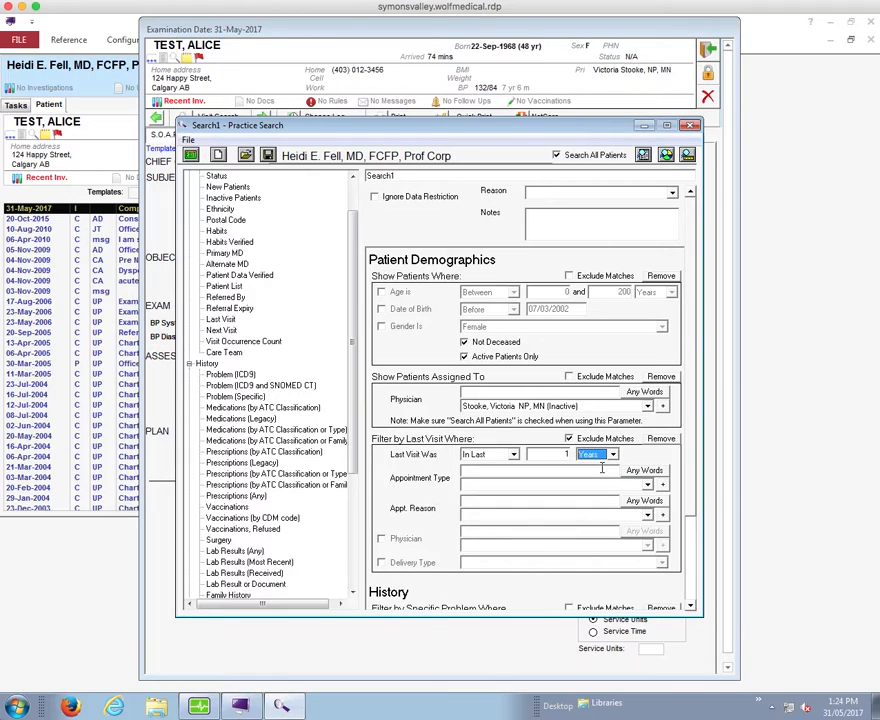
{"action": "left_click", "coordinate": [569, 438]}
Generate the patient list for the search with the last-visit exclusion and view its print and export options
{"action": "scroll", "coordinate": [688, 360], "scroll_direction": "down", "scroll_amount": 4}
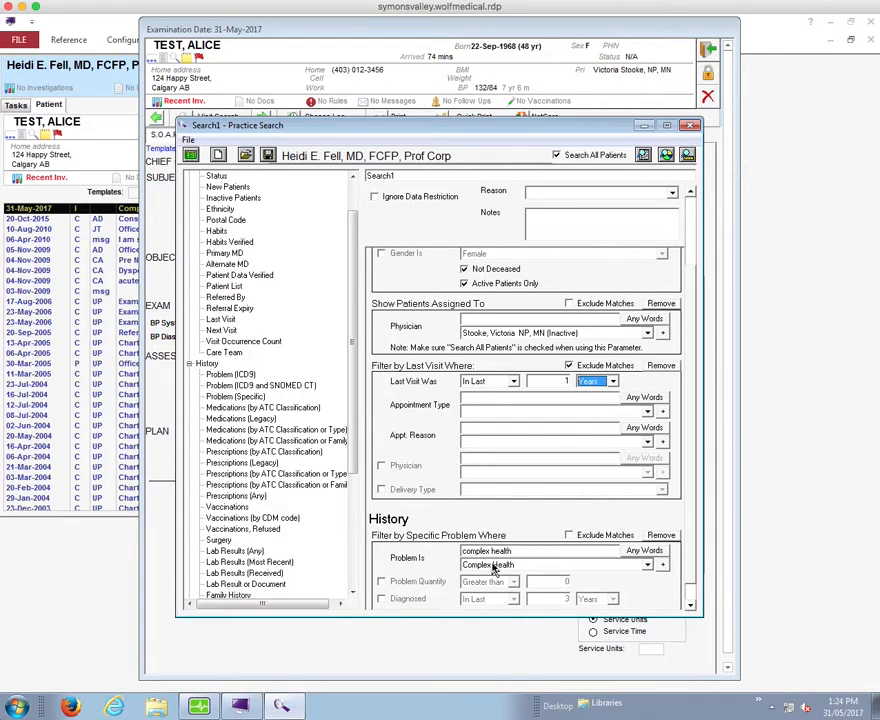
{"action": "left_click", "coordinate": [643, 156]}
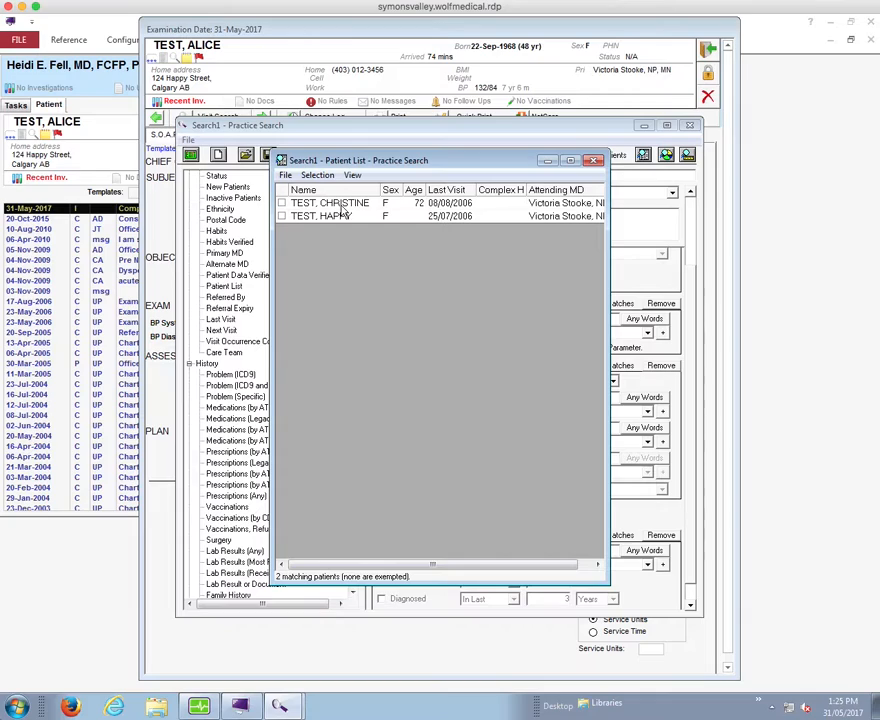
{"action": "left_click", "coordinate": [286, 176]}
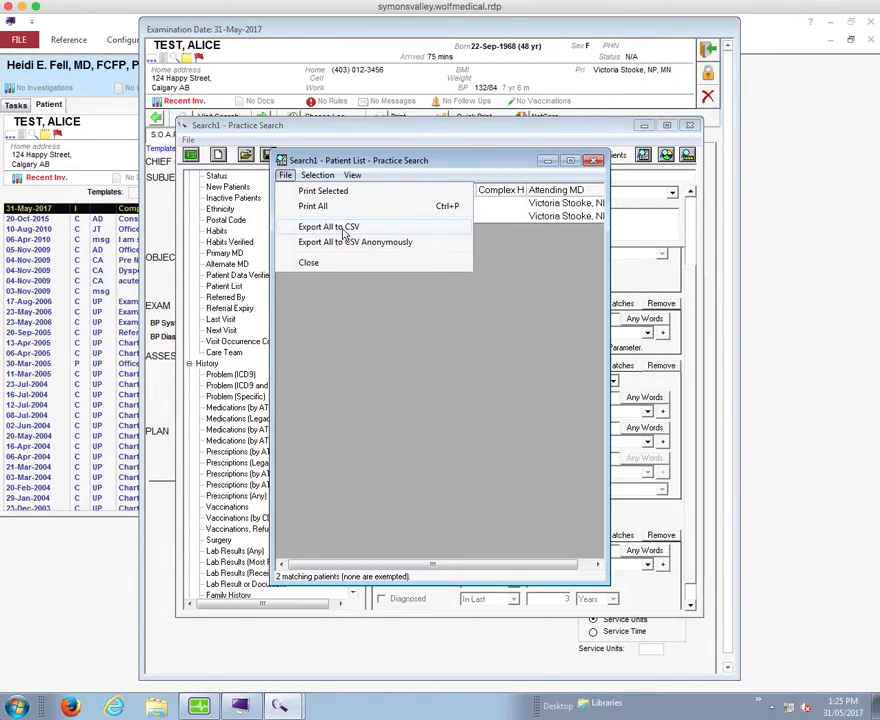
{"action": "left_click", "coordinate": [509, 231]}
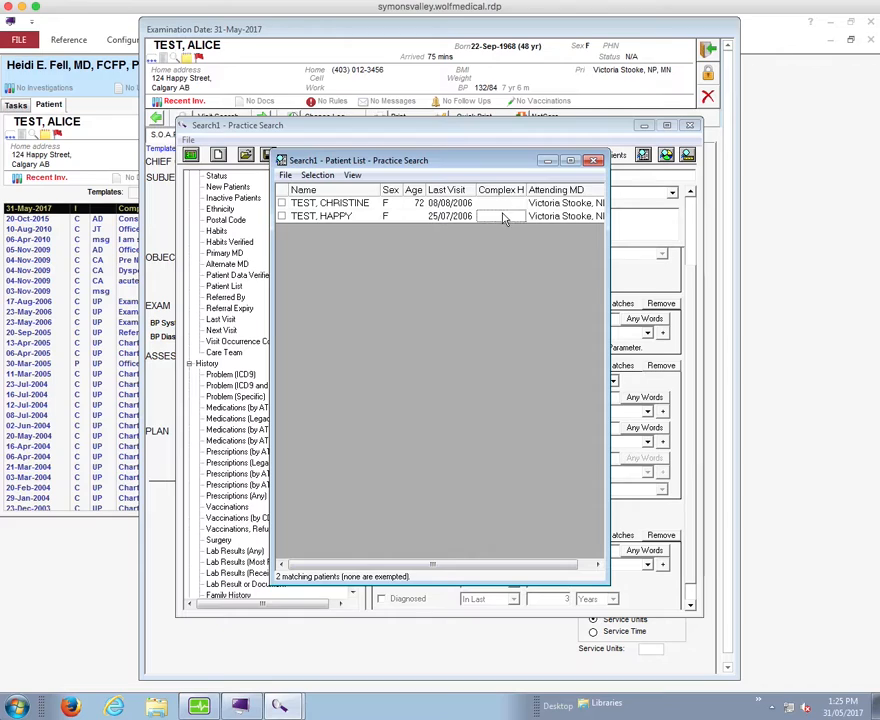
Select all listed patients, draft a routine Patient to Come In follow-up assigned to the patient's attending MD, and cancel it
{"action": "left_click", "coordinate": [310, 176]}
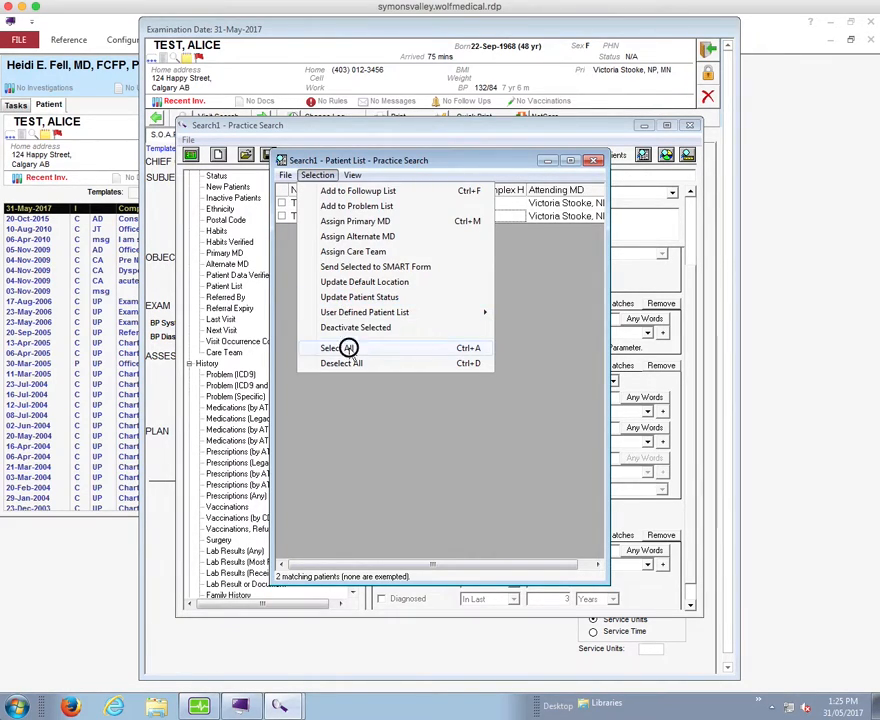
{"action": "left_click", "coordinate": [350, 405]}
{"action": "left_click", "coordinate": [316, 176]}
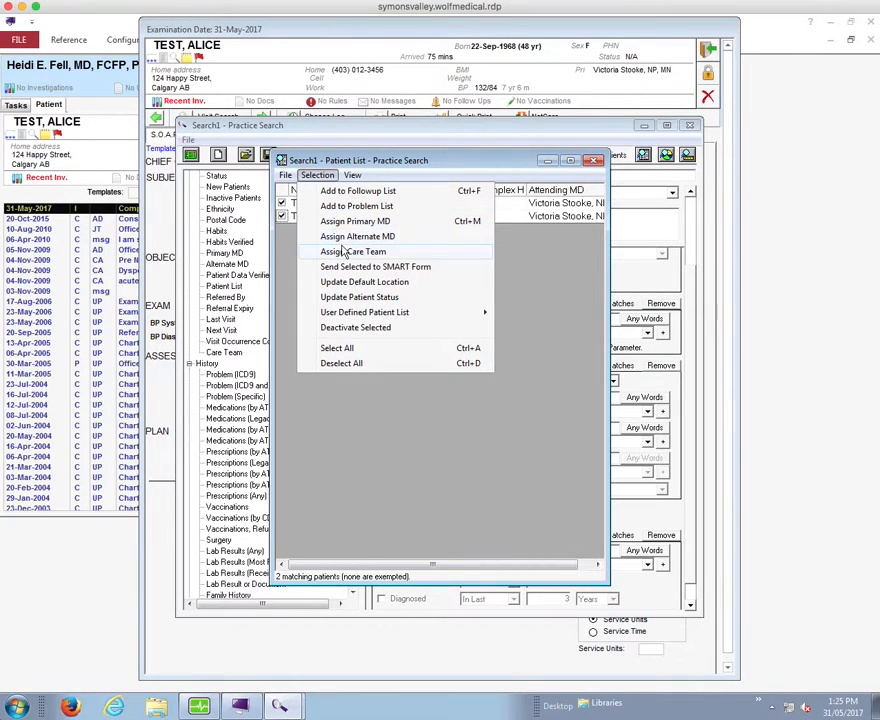
{"action": "left_click", "coordinate": [358, 192]}
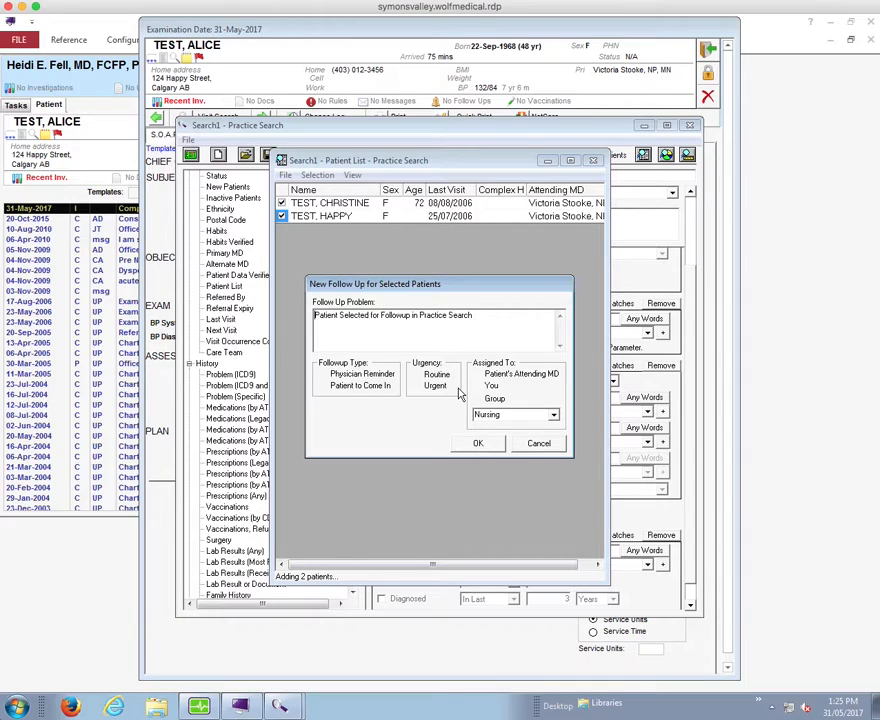
{"action": "left_click", "coordinate": [322, 375]}
{"action": "left_click", "coordinate": [324, 387]}
{"action": "left_click", "coordinate": [437, 376]}
{"action": "left_click", "coordinate": [479, 373]}
{"action": "left_click", "coordinate": [481, 387]}
{"action": "left_click", "coordinate": [477, 373]}
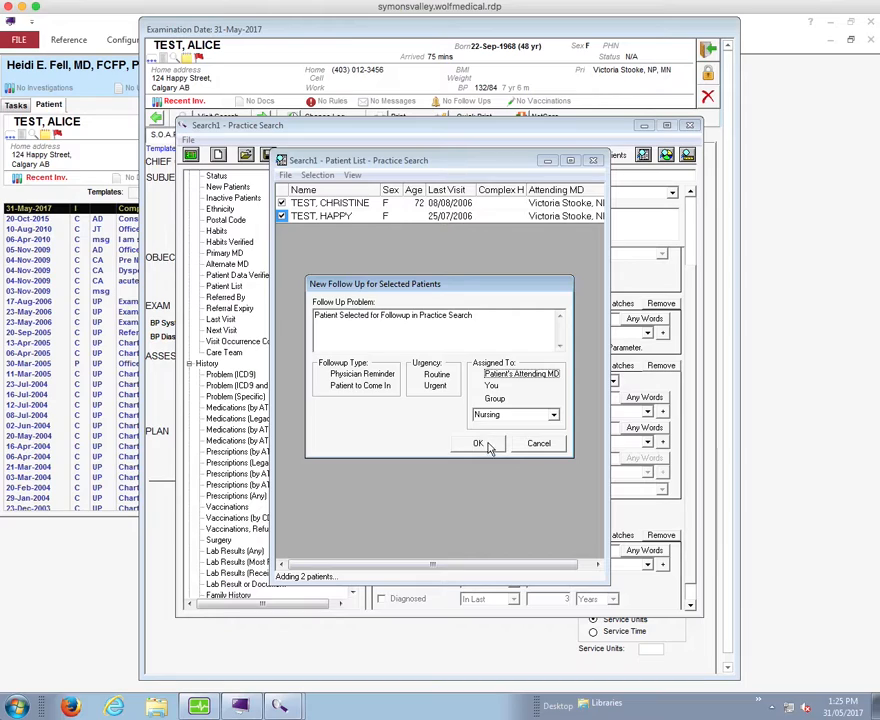
{"action": "left_click", "coordinate": [542, 445]}
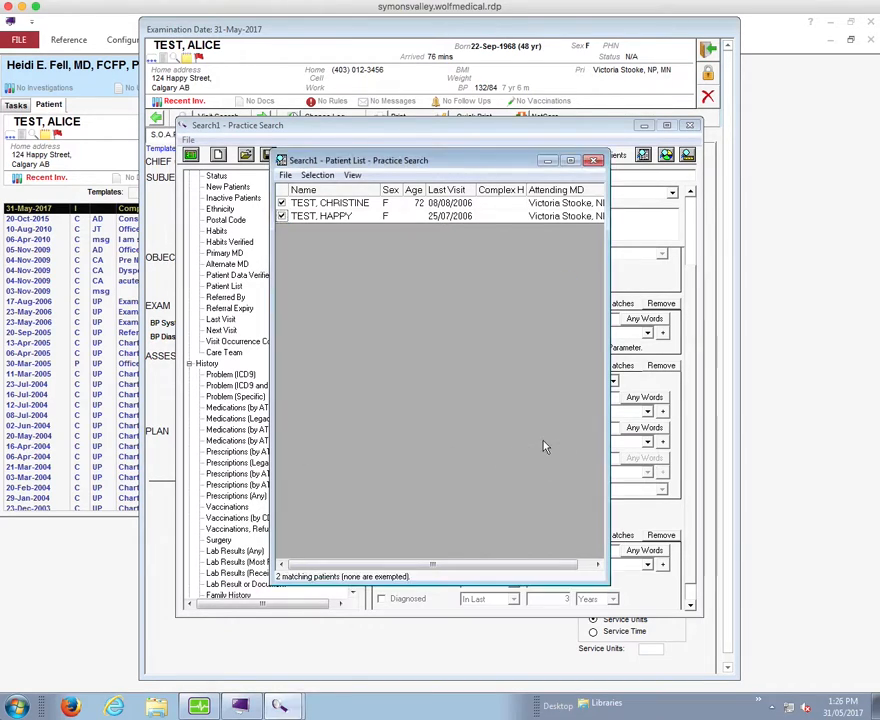
Close the patient list, remove the Last Visit filter from the search, and add the Documents history parameter
{"action": "left_click", "coordinate": [593, 163]}
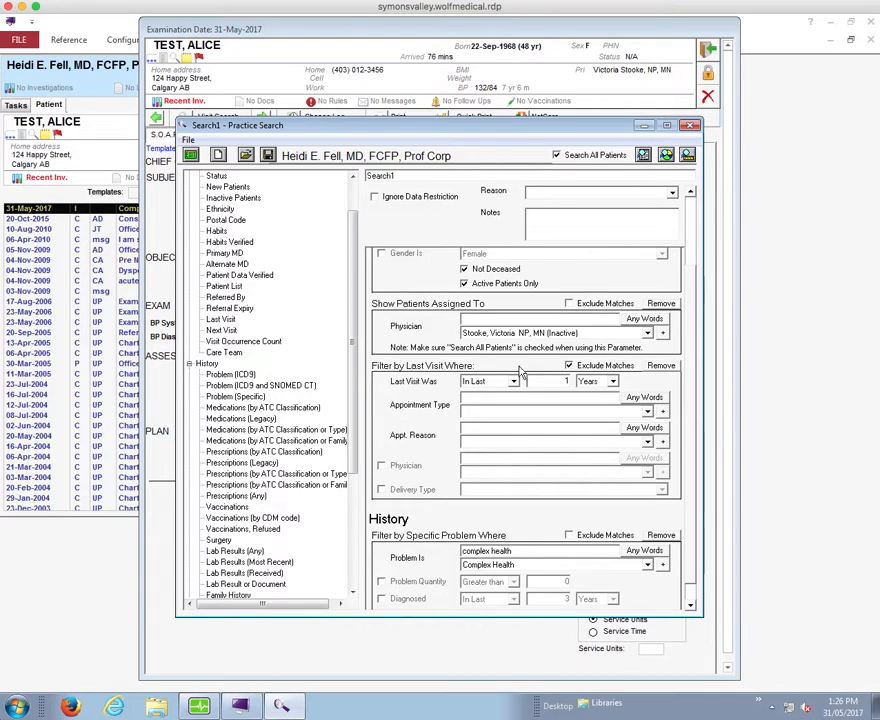
{"action": "left_click", "coordinate": [661, 366]}
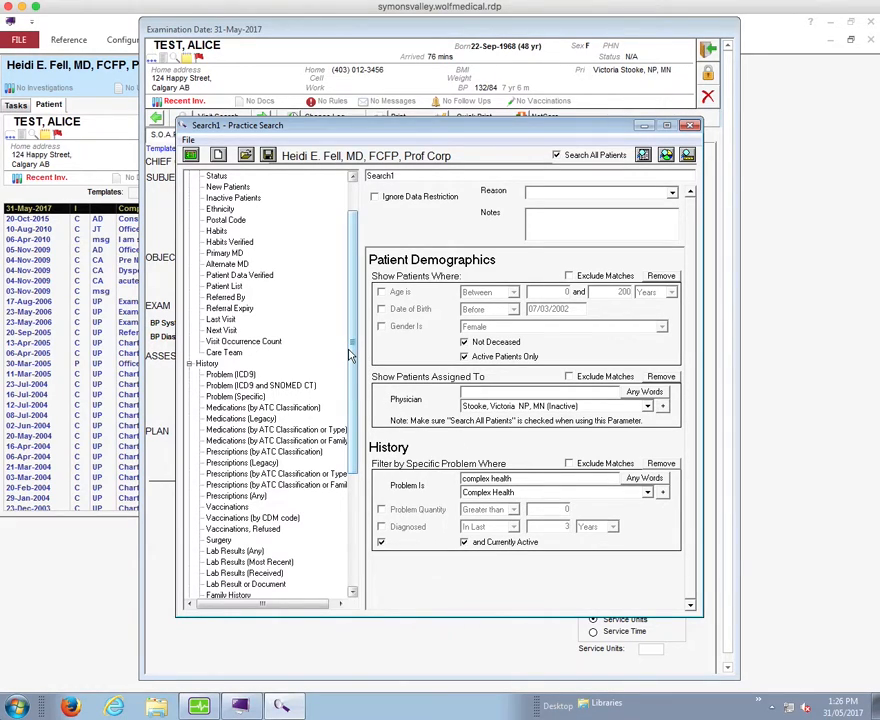
{"action": "left_click_drag", "start_coordinate": [352, 353], "coordinate": [348, 427]}
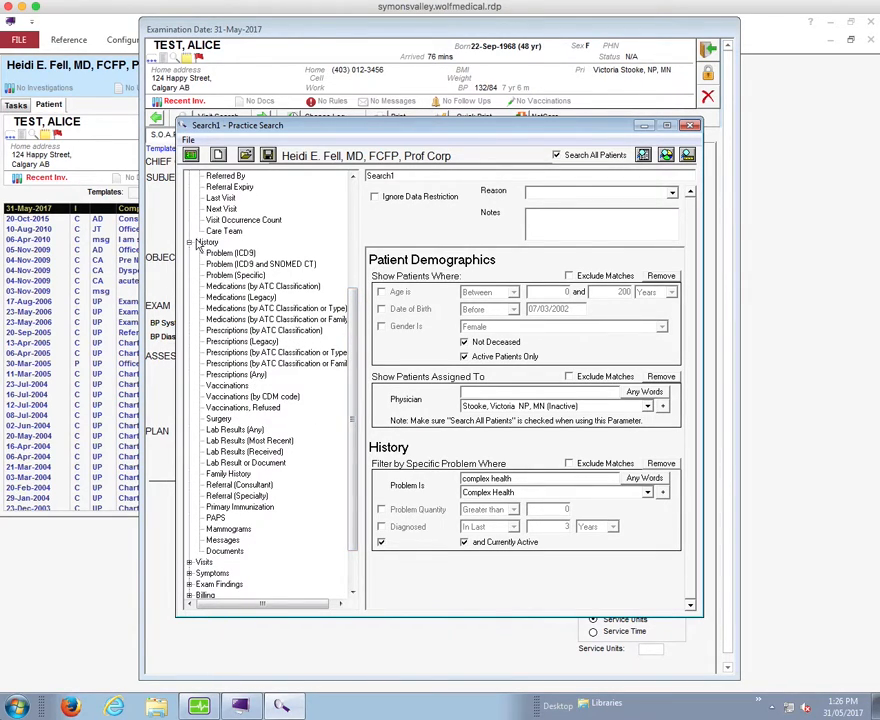
{"action": "double_click", "coordinate": [222, 552]}
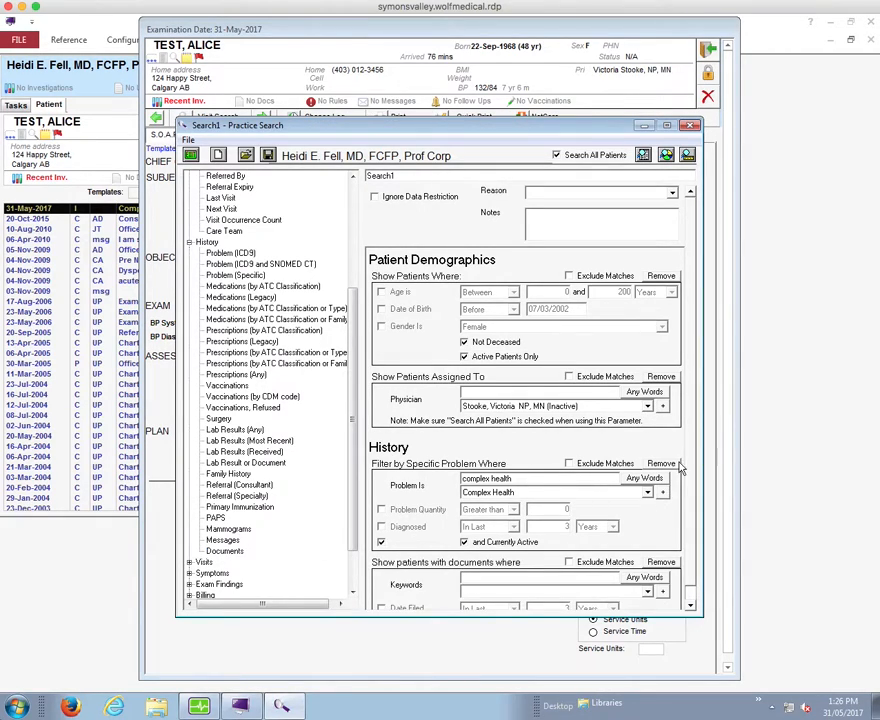
{"action": "scroll", "coordinate": [690, 460], "scroll_direction": "down", "scroll_amount": 1}
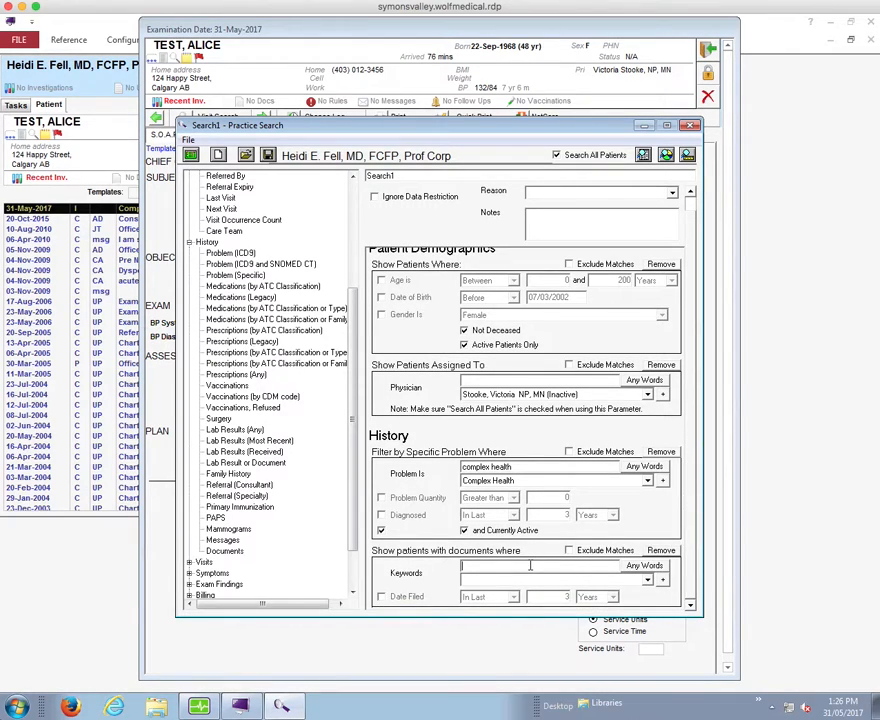
Enter "care plan" as the document keywords and browse the matching document names
{"action": "type", "text": "care plan"}
{"action": "left_click", "coordinate": [647, 582]}
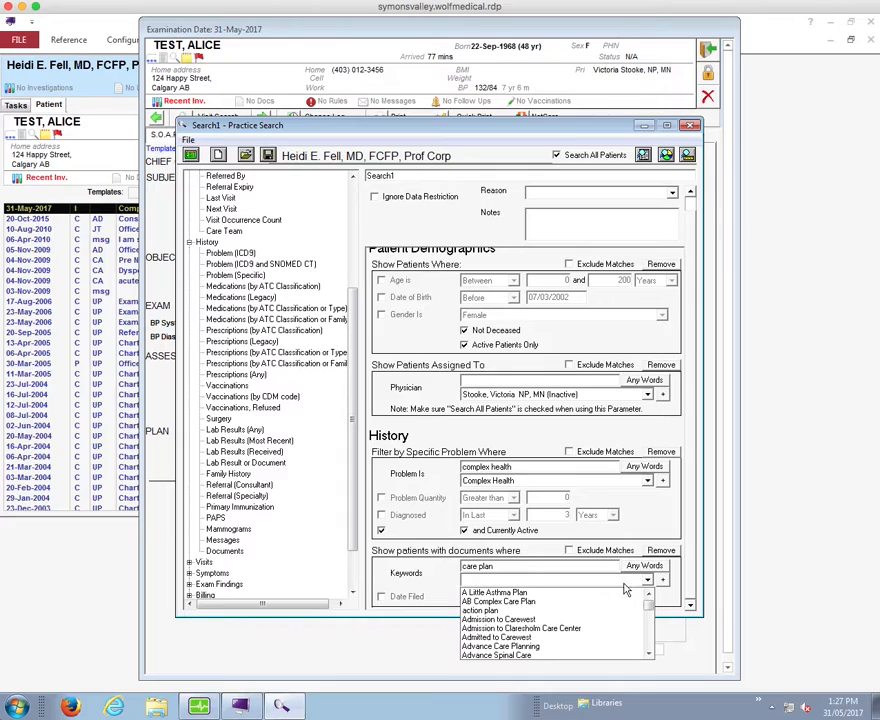
{"action": "left_click", "coordinate": [650, 654]}
{"action": "left_click", "coordinate": [650, 654]}
{"action": "left_click", "coordinate": [650, 654]}
{"action": "left_click", "coordinate": [650, 654]}
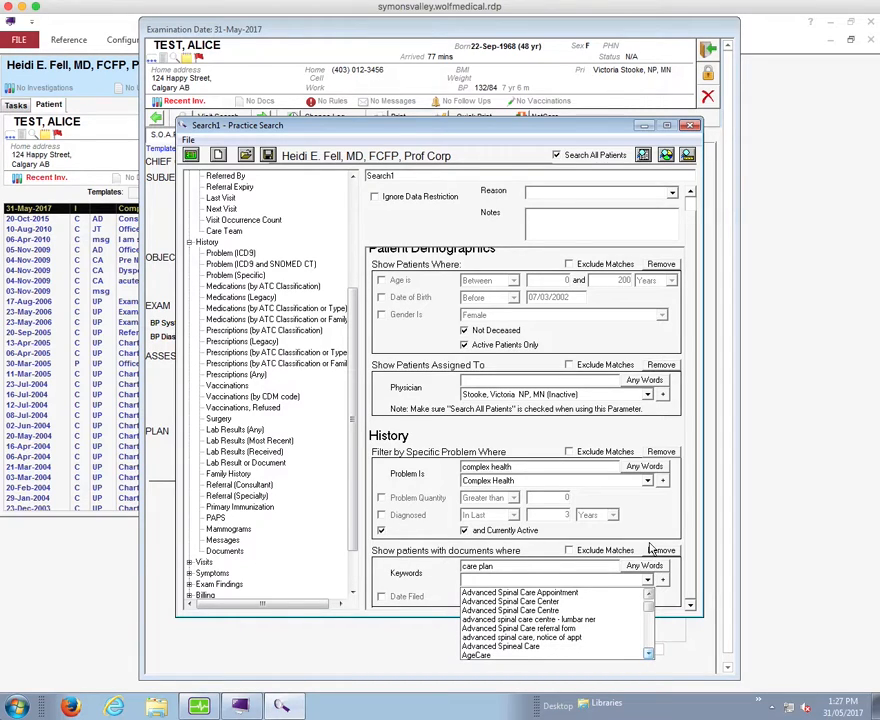
{"action": "left_click", "coordinate": [646, 577]}
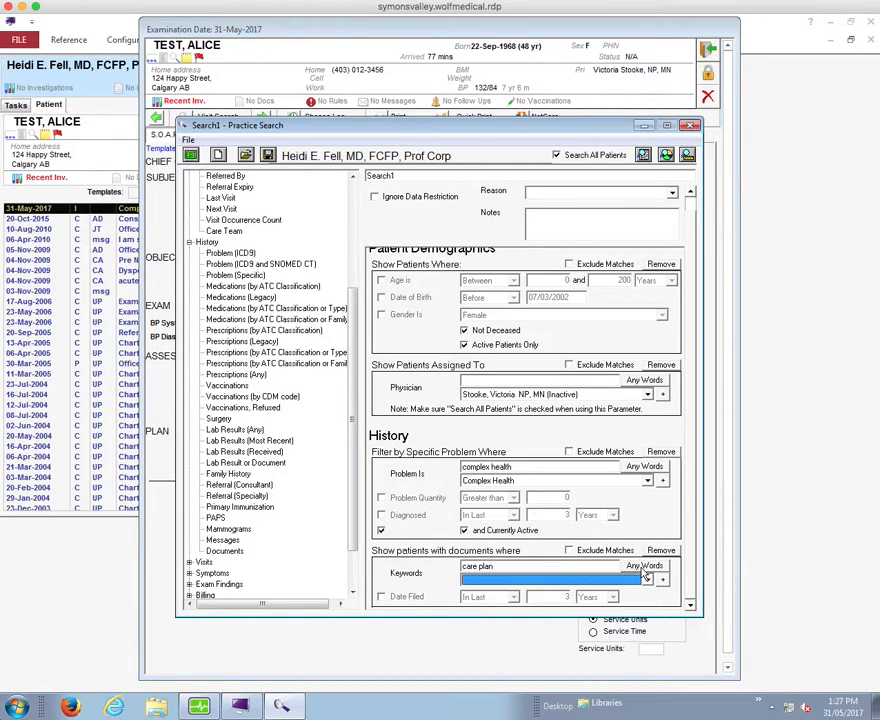
Switch the document keyword matching to All Words and choose Complex Care Plan as the document
{"action": "left_click", "coordinate": [645, 566]}
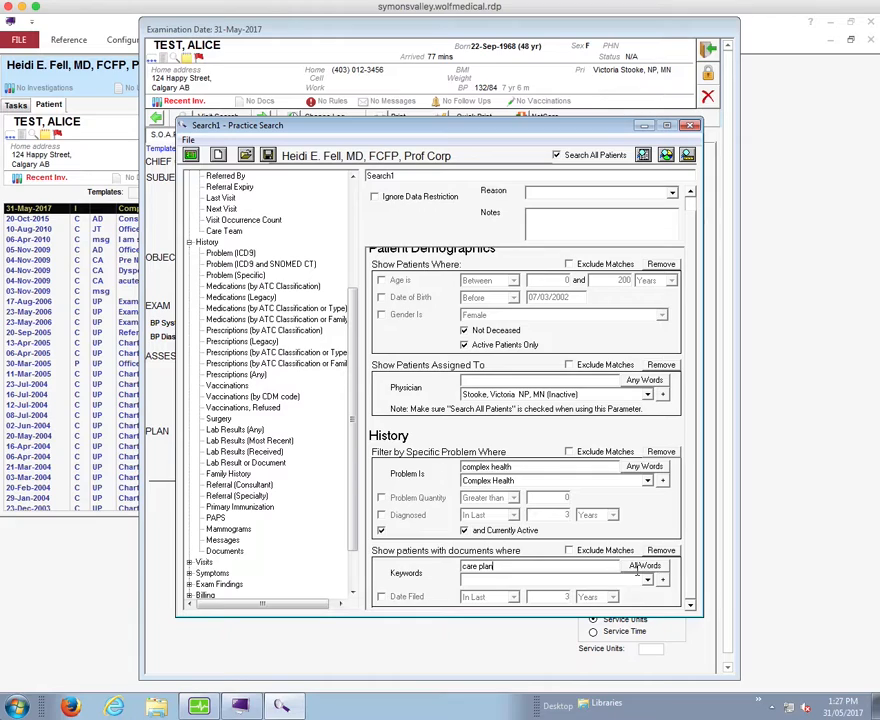
{"action": "left_click", "coordinate": [648, 580]}
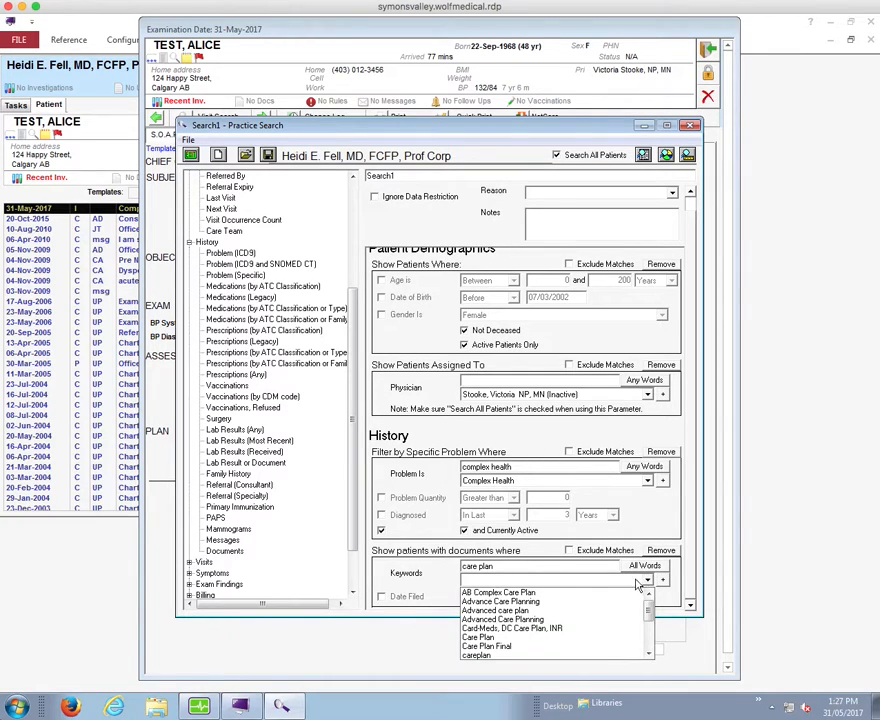
{"action": "left_click", "coordinate": [648, 654]}
{"action": "left_click", "coordinate": [648, 654]}
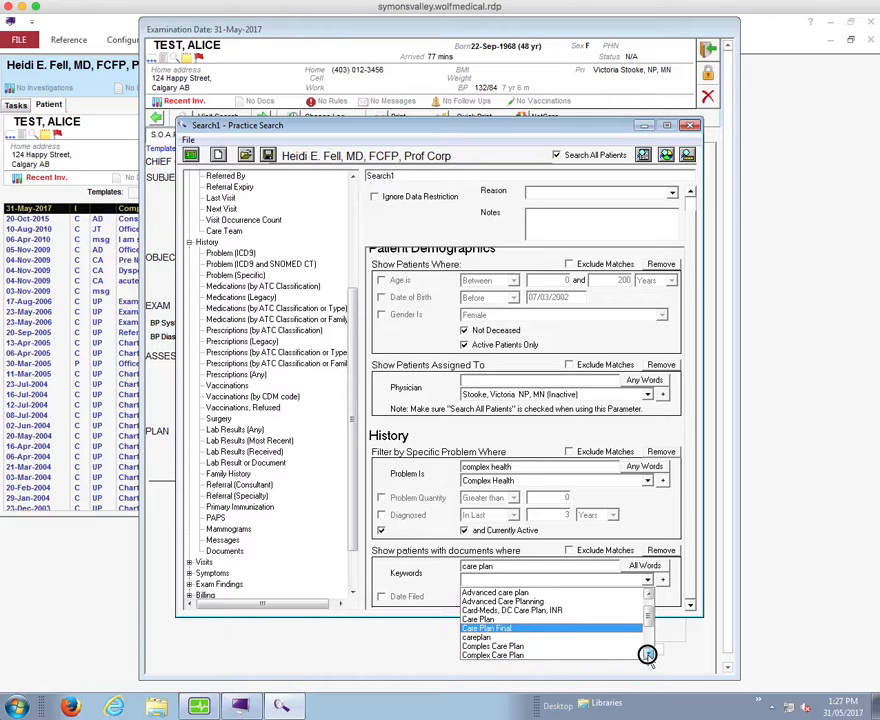
{"action": "left_click", "coordinate": [648, 654]}
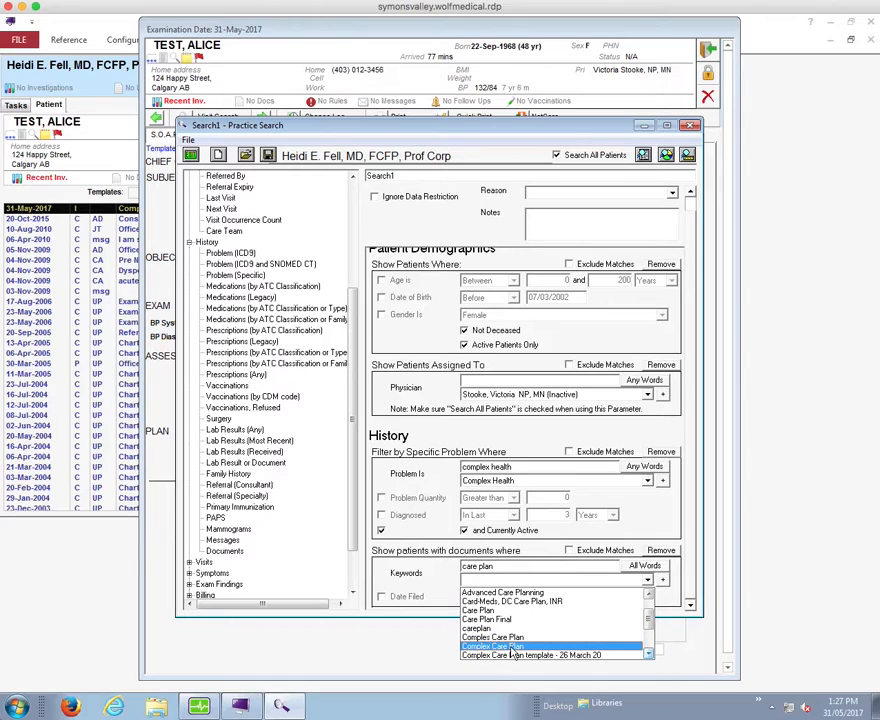
{"action": "left_click", "coordinate": [513, 652]}
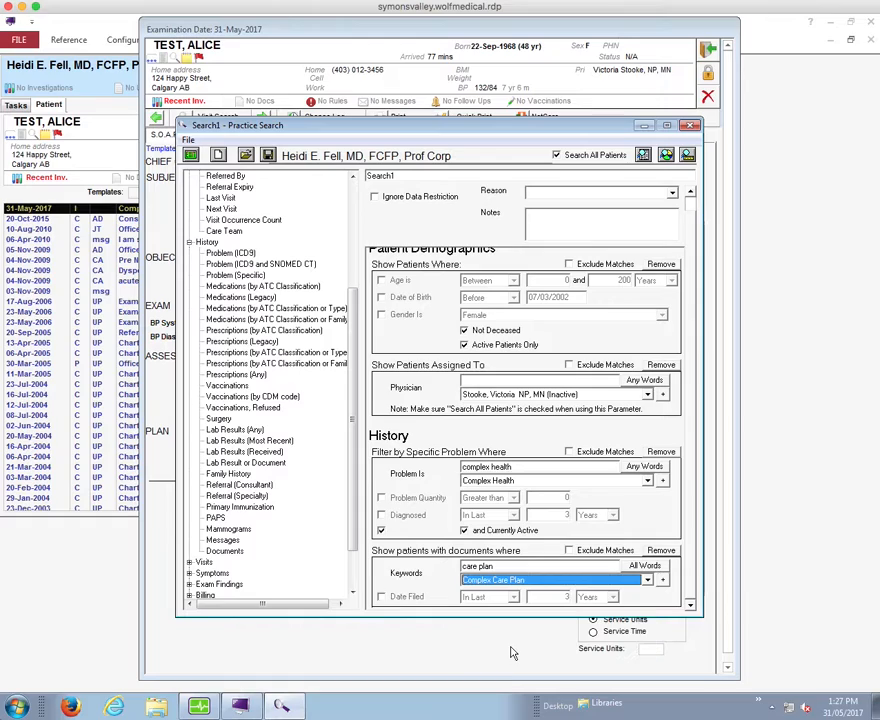
Exclude patients with a Complex Care Plan filed in the last 1 year, and generate and close the patient list
{"action": "left_click", "coordinate": [569, 550]}
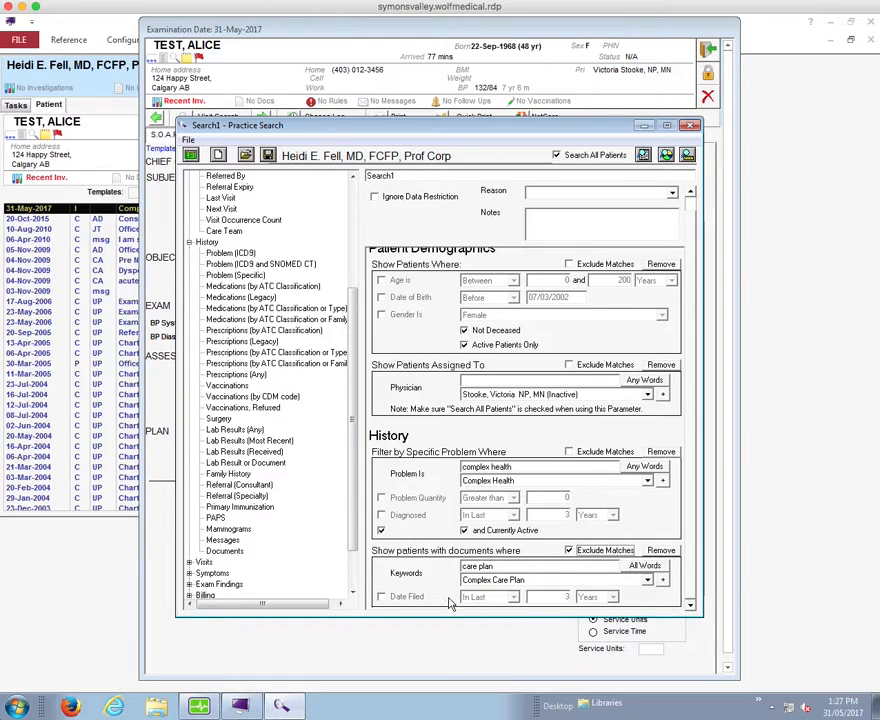
{"action": "left_click", "coordinate": [381, 597]}
{"action": "left_click_drag", "start_coordinate": [555, 597], "coordinate": [604, 593]}
{"action": "type", "text": "1"}
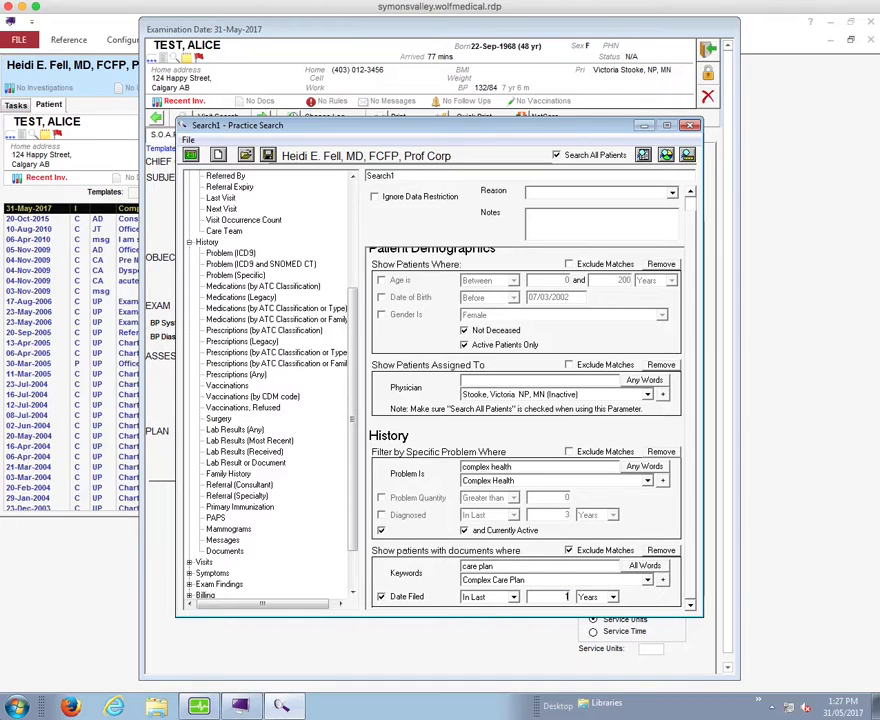
{"action": "left_click", "coordinate": [643, 156]}
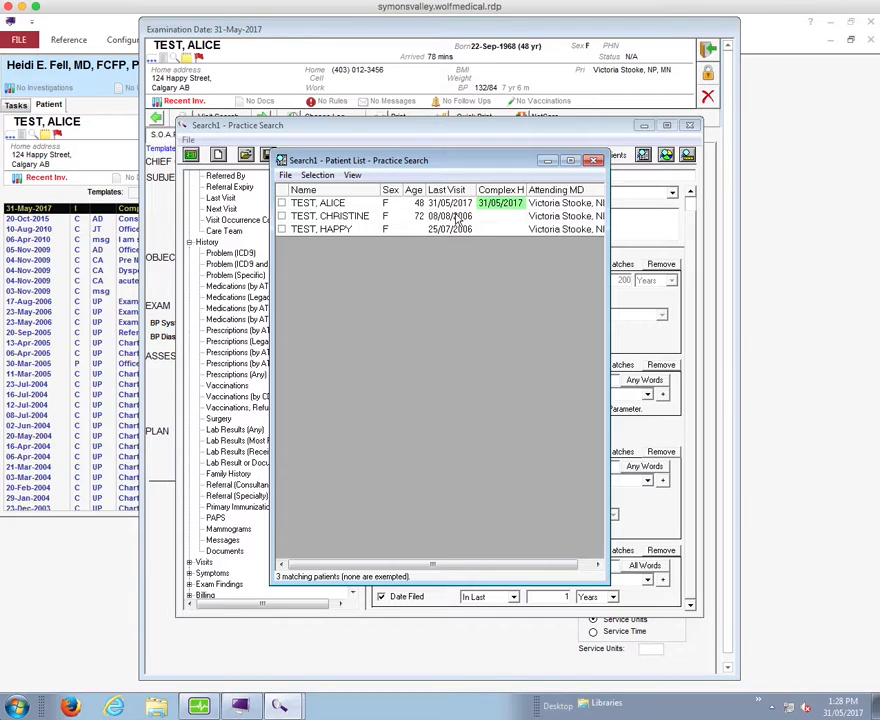
{"action": "left_click", "coordinate": [594, 162]}
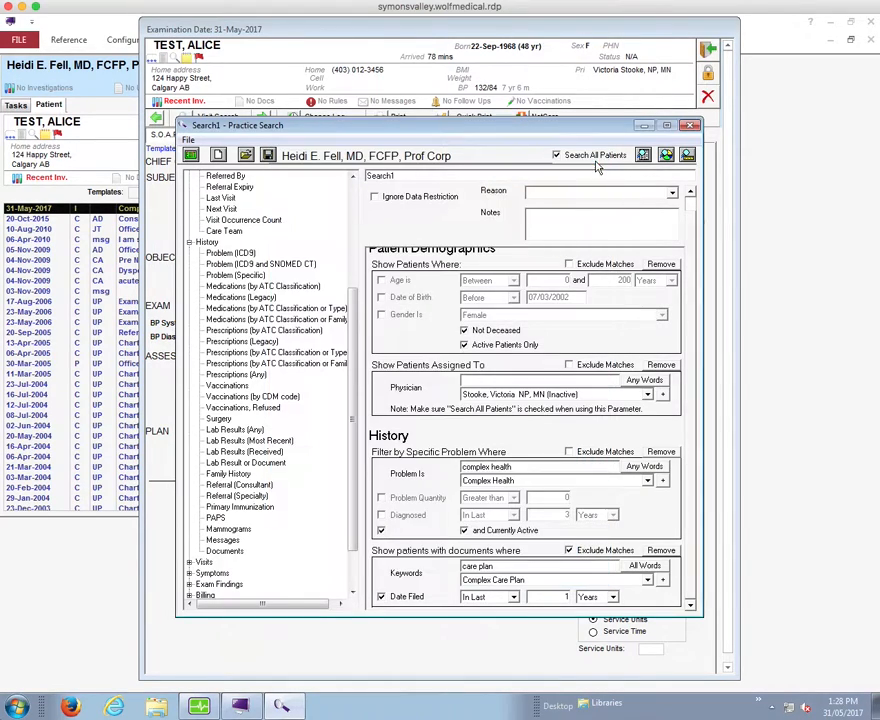
Set the excluded document's filing period to the last 2 years, and generate and close the updated patient list
{"action": "left_click", "coordinate": [562, 598]}
{"action": "type", "text": "2"}
{"action": "left_click", "coordinate": [643, 157]}
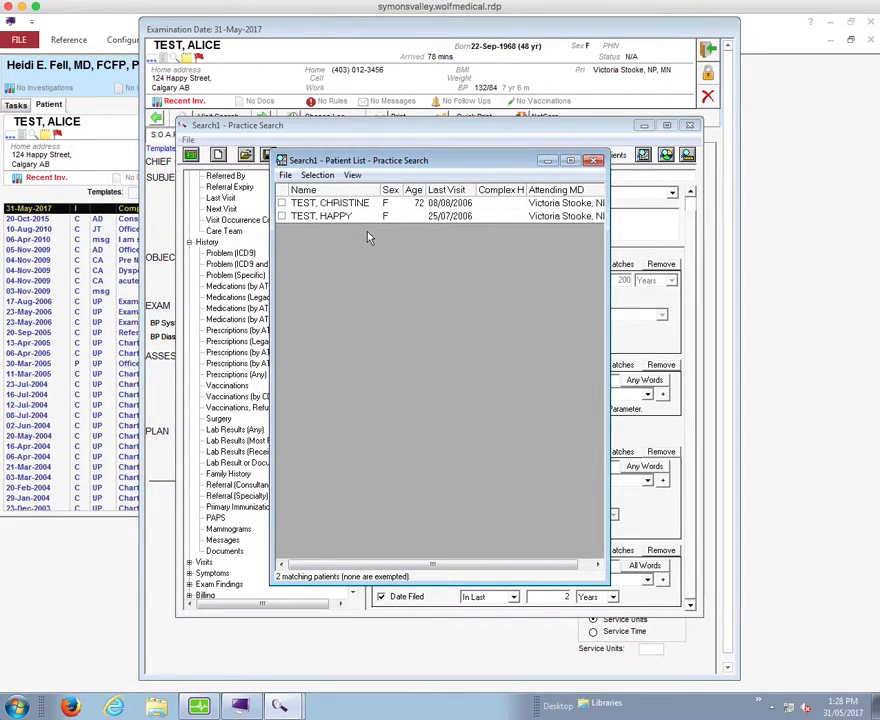
{"action": "left_click", "coordinate": [592, 161]}
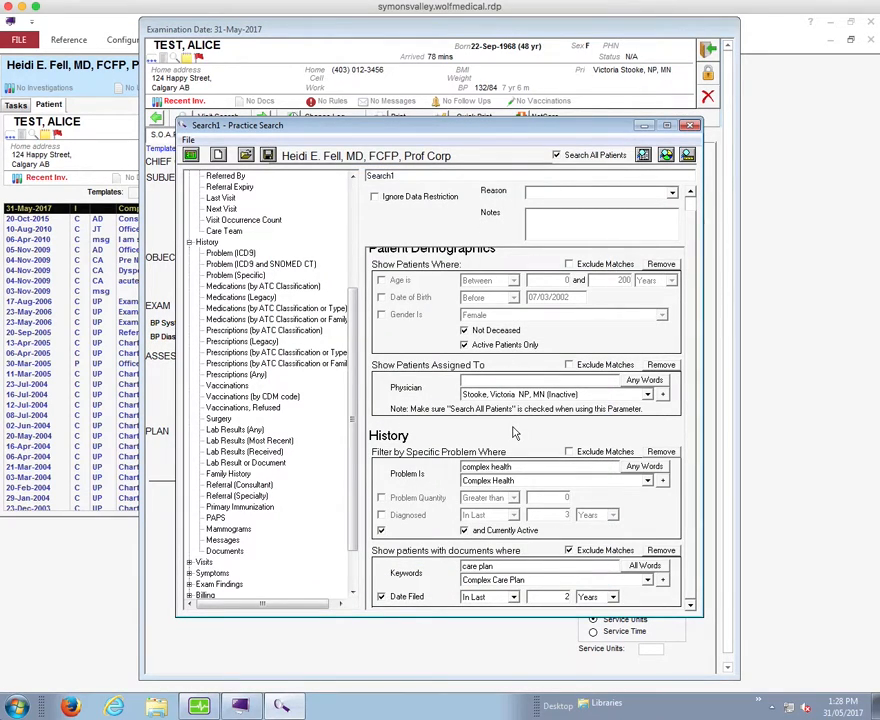